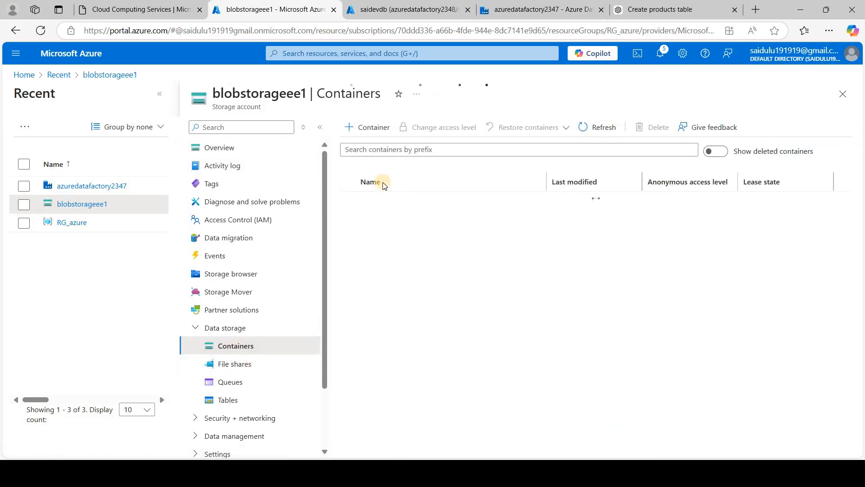
Examine the contents of ProductID,ProductName,ProductPrice.txt in the blob storage's raw container
{"action": "left_click", "coordinate": [365, 219]}
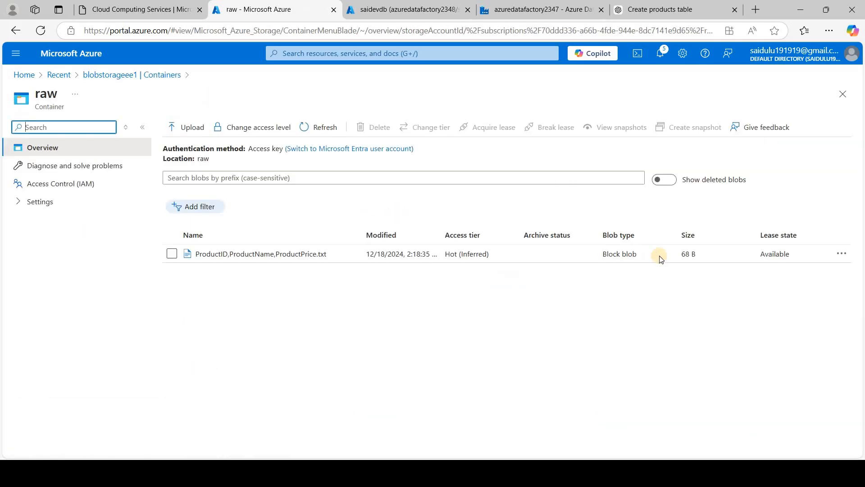
{"action": "double_click", "coordinate": [279, 257]}
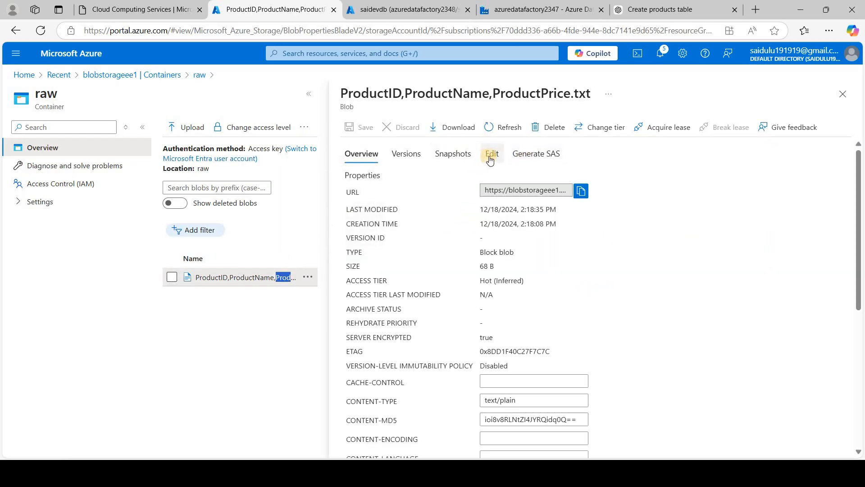
{"action": "left_click", "coordinate": [490, 155]}
{"action": "left_click", "coordinate": [385, 188]}
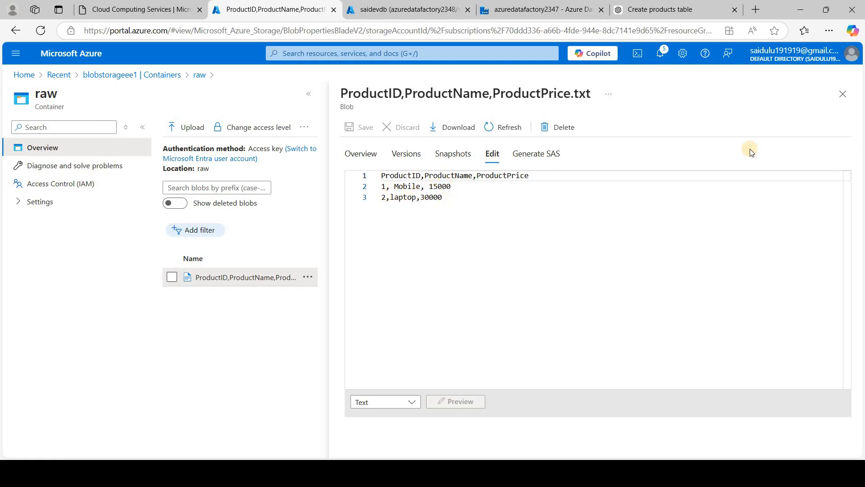
{"action": "left_click", "coordinate": [840, 95]}
In the SQL database's query editor, run only the CREATE TABLE statement for products with ProductID, ProductName and ProductPrice columns
{"action": "left_click", "coordinate": [425, 9]}
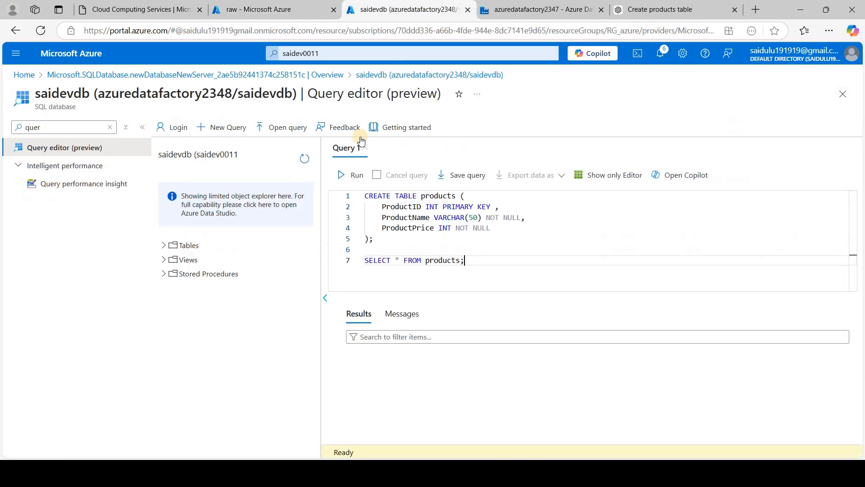
{"action": "left_click", "coordinate": [490, 235]}
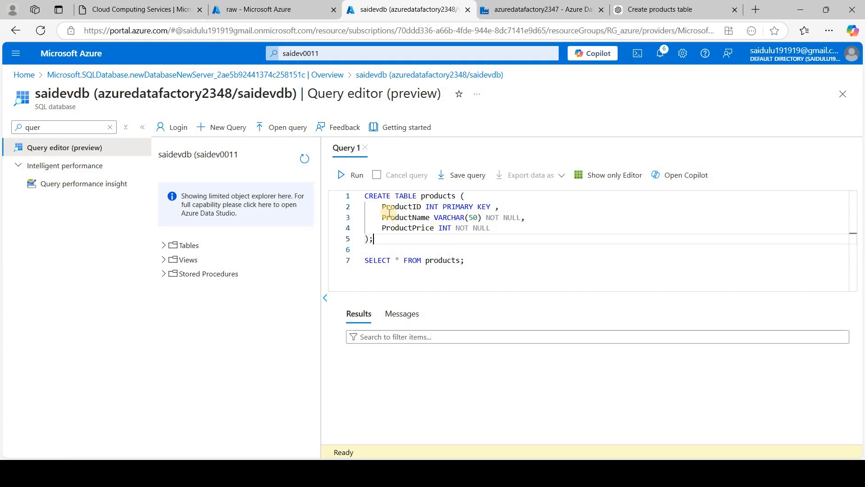
{"action": "left_click", "coordinate": [365, 197]}
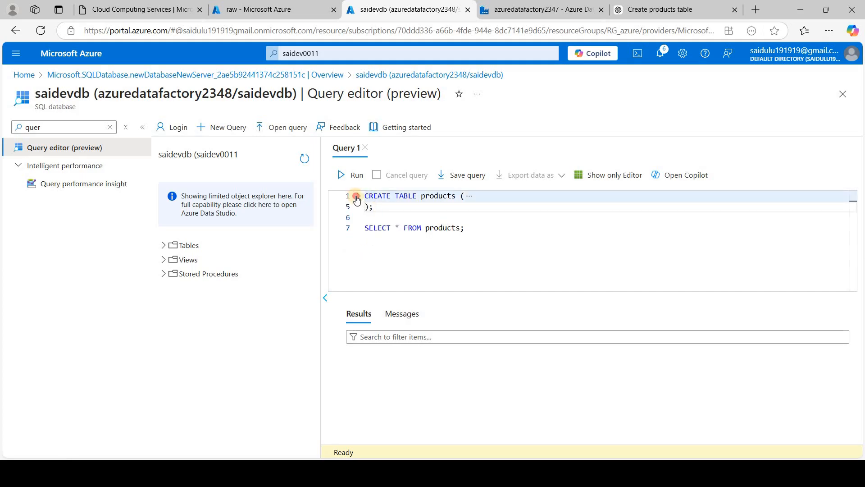
{"action": "left_click", "coordinate": [356, 199]}
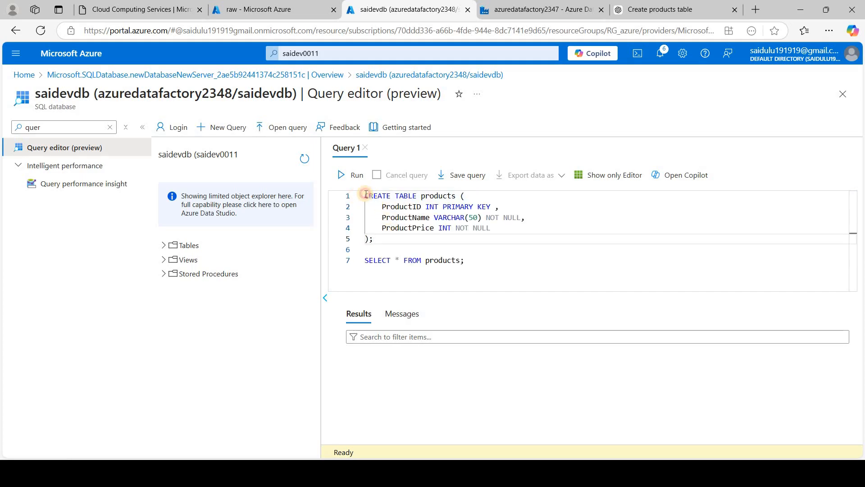
{"action": "left_click_drag", "start_coordinate": [366, 195], "coordinate": [374, 239]}
{"action": "left_click", "coordinate": [351, 177]}
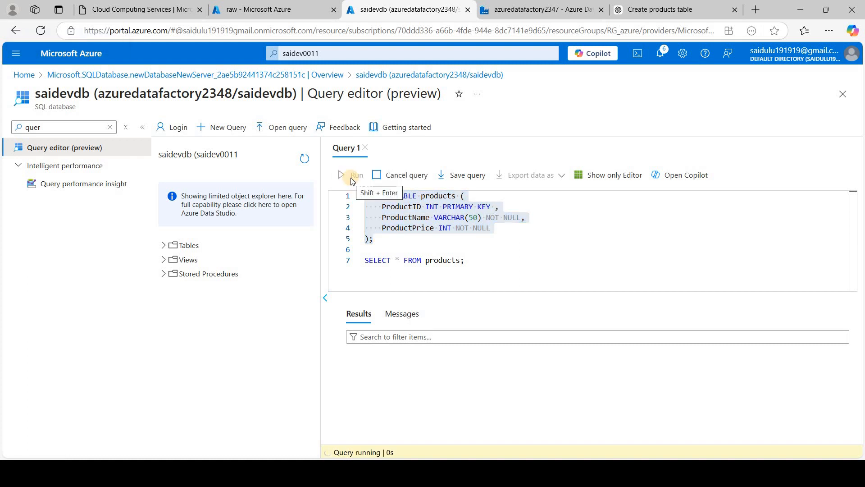
Run only the SELECT * FROM products query to check the new table
{"action": "left_click", "coordinate": [477, 258]}
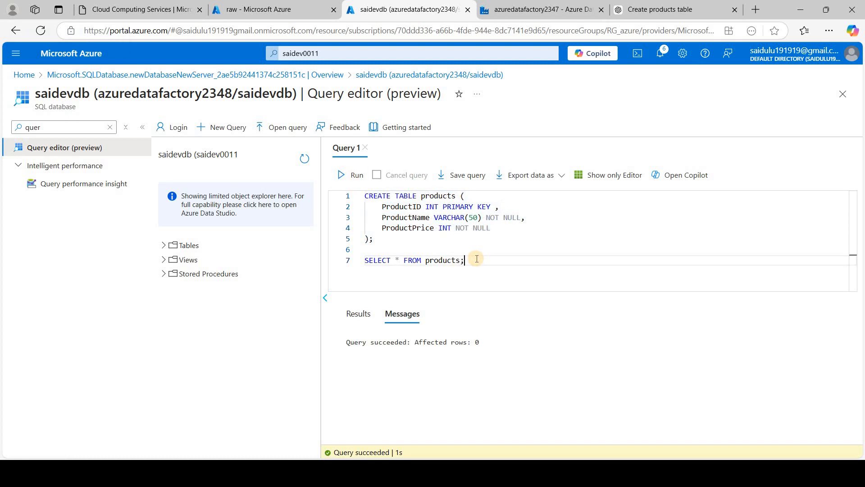
{"action": "left_click", "coordinate": [369, 260], "text": "shift"}
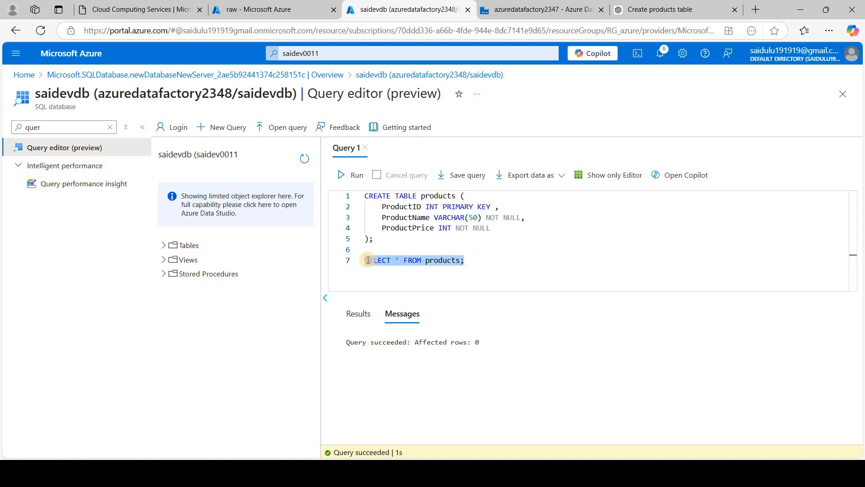
{"action": "left_click", "coordinate": [354, 175]}
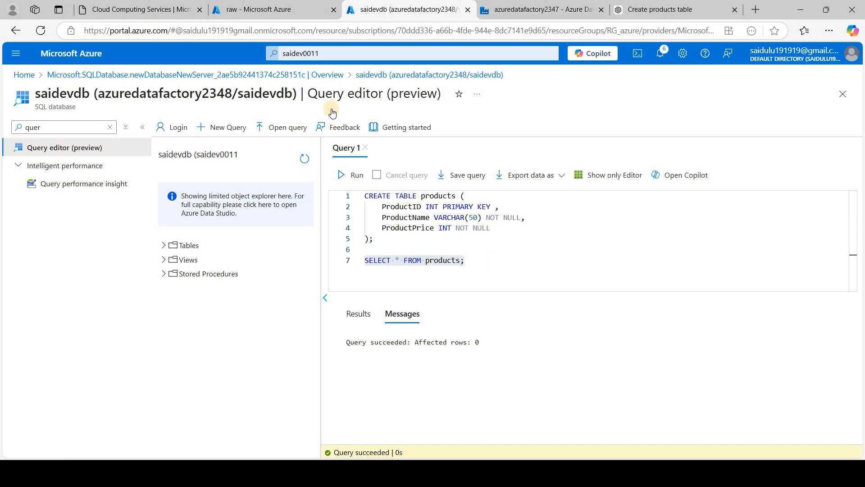
Switch to the azuredatafactory2347 data factory and review its linked services
{"action": "left_click", "coordinate": [296, 17]}
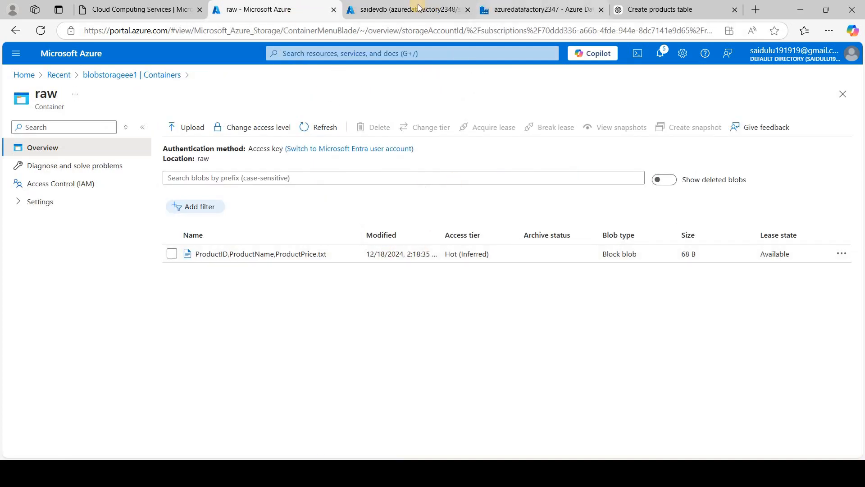
{"action": "left_click", "coordinate": [535, 14]}
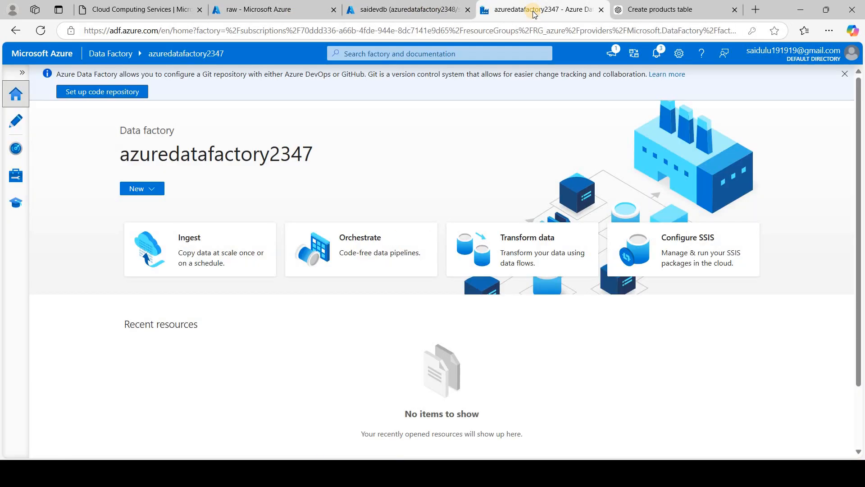
{"action": "left_click", "coordinate": [418, 7]}
{"action": "left_click", "coordinate": [508, 9]}
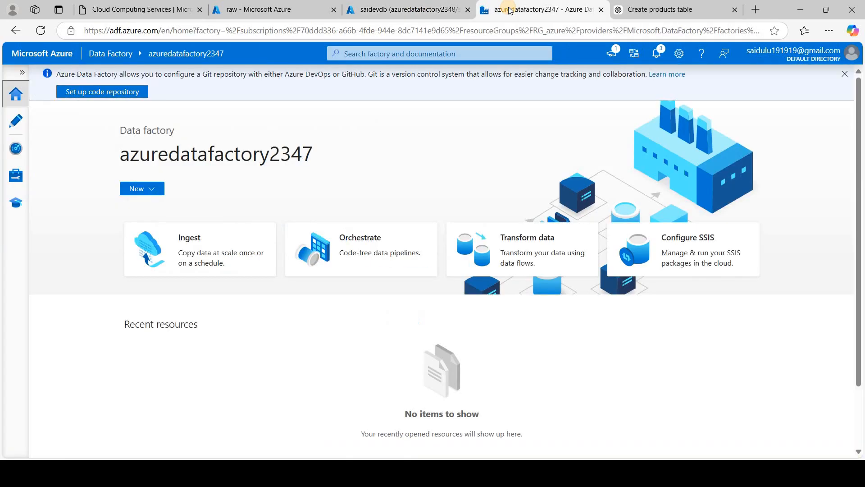
{"action": "left_click", "coordinate": [16, 175]}
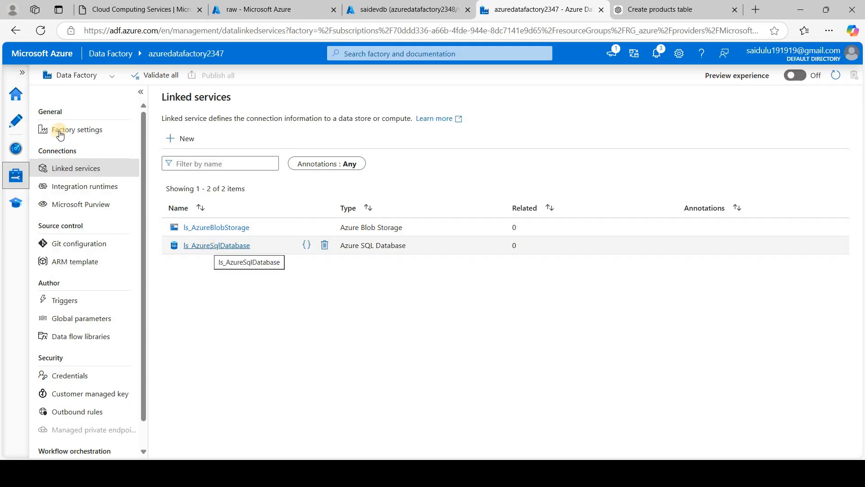
Start a new dataset in the factory's authoring area, using Azure Blob Storage as data store and DelimitedText as format
{"action": "left_click", "coordinate": [15, 133]}
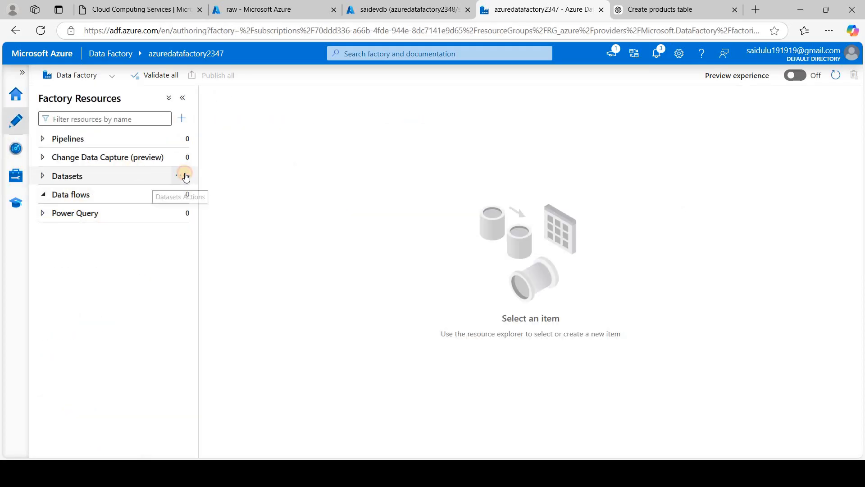
{"action": "left_click", "coordinate": [186, 176]}
{"action": "left_click", "coordinate": [236, 192]}
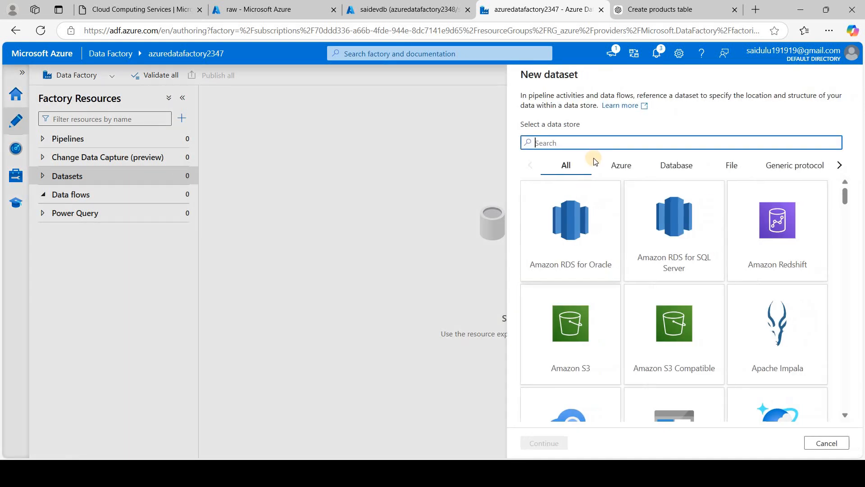
{"action": "type", "text": "blo"}
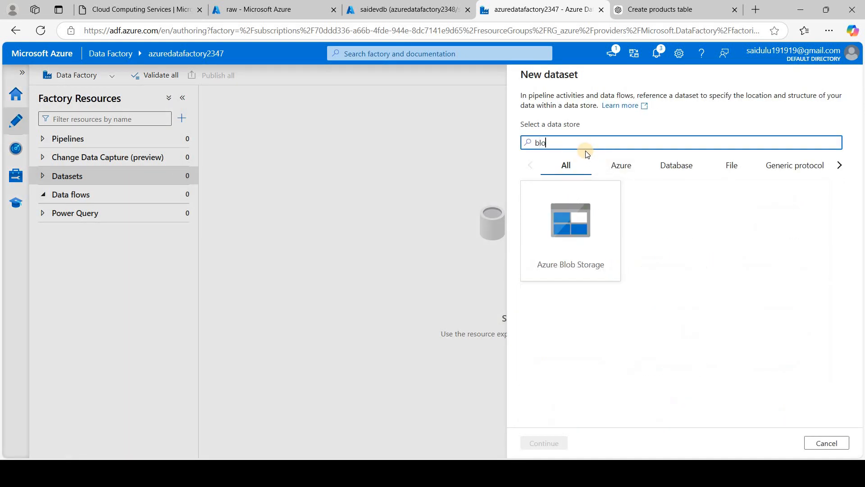
{"action": "left_click", "coordinate": [561, 197]}
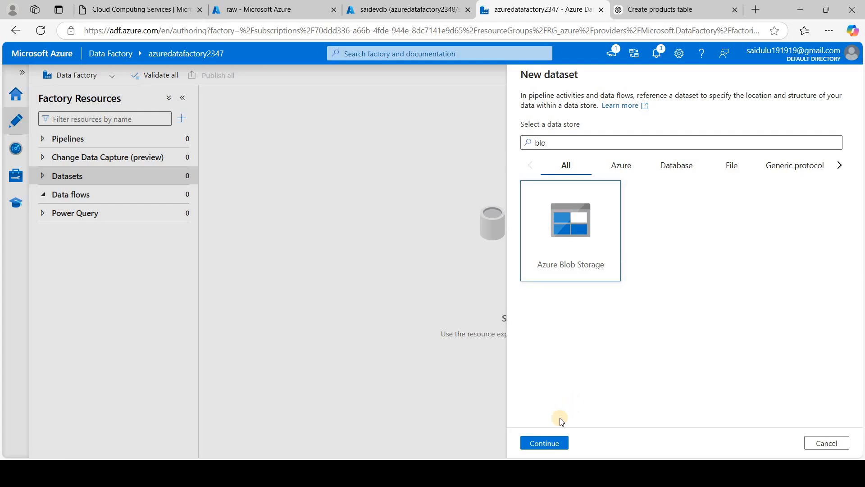
{"action": "left_click", "coordinate": [544, 444]}
{"action": "left_click", "coordinate": [767, 179]}
{"action": "left_click", "coordinate": [547, 444]}
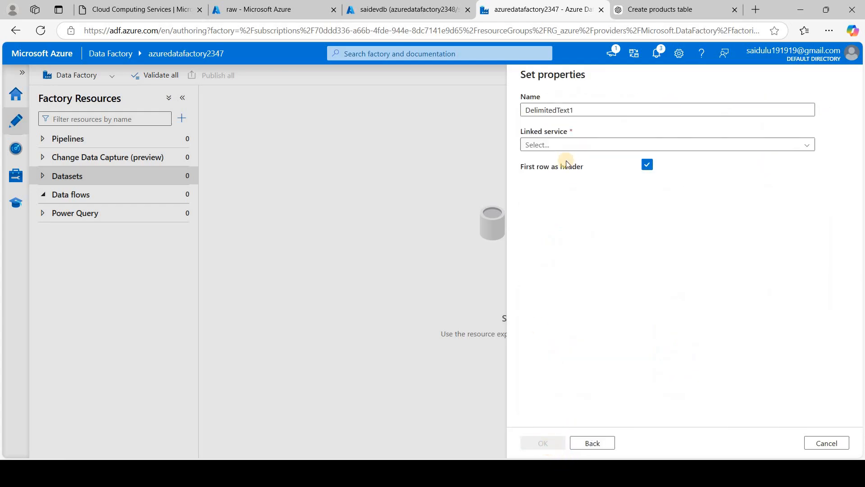
Name the dataset ds_blobstorage and assign the ls_AzureBlobStorage linked service
{"action": "double_click", "coordinate": [560, 108]}
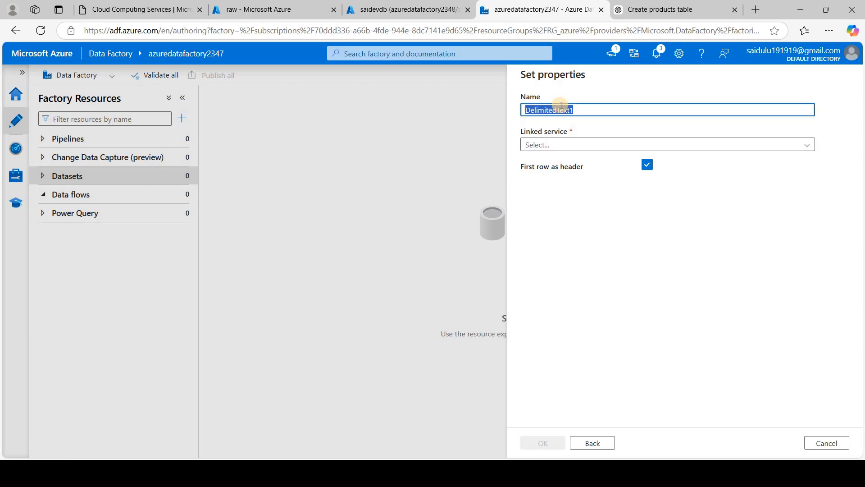
{"action": "key", "text": "BackSpace"}
{"action": "type", "text": "ds"}
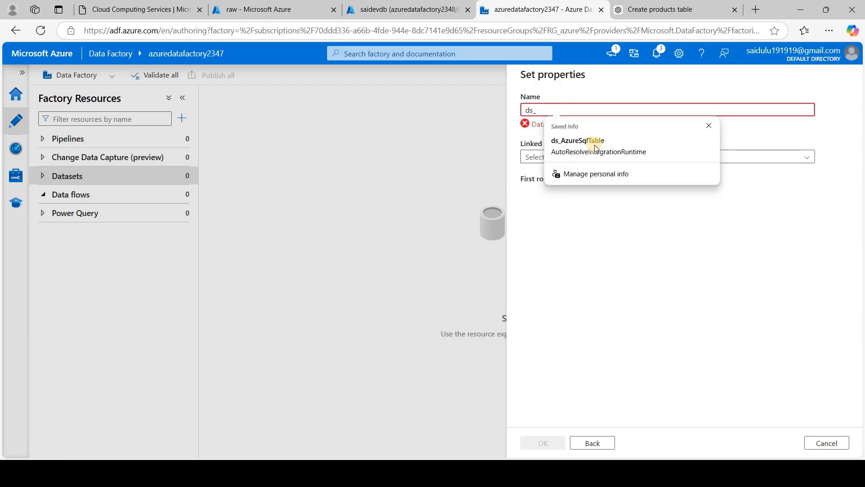
{"action": "type", "text": "_blobstorage"}
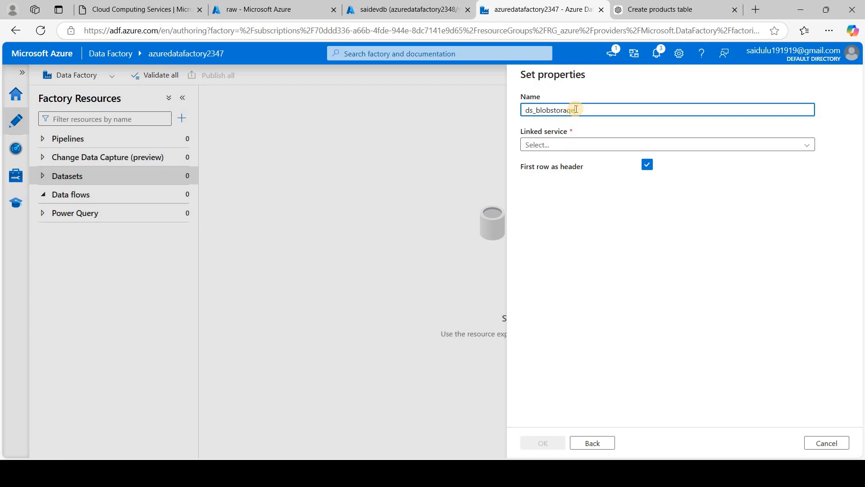
{"action": "left_click", "coordinate": [553, 145]}
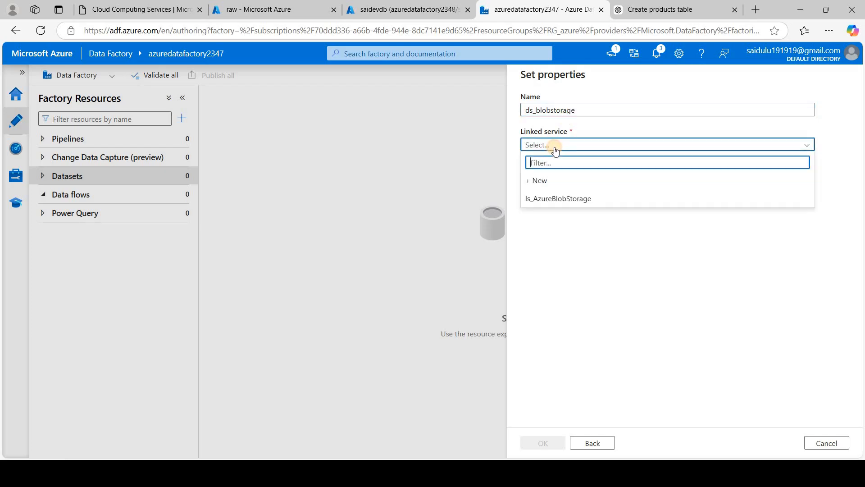
{"action": "left_click", "coordinate": [565, 200]}
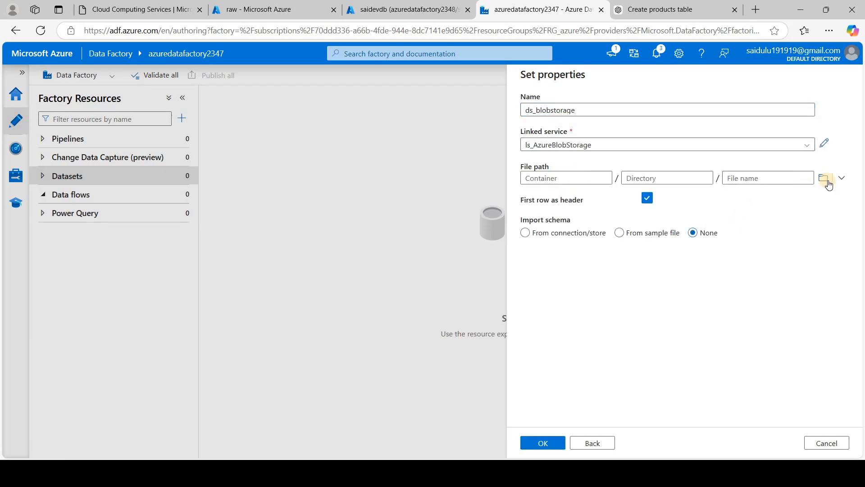
Set the dataset's file path to ProductID,ProductName,ProductPrice.txt in the raw container
{"action": "left_click", "coordinate": [829, 181]}
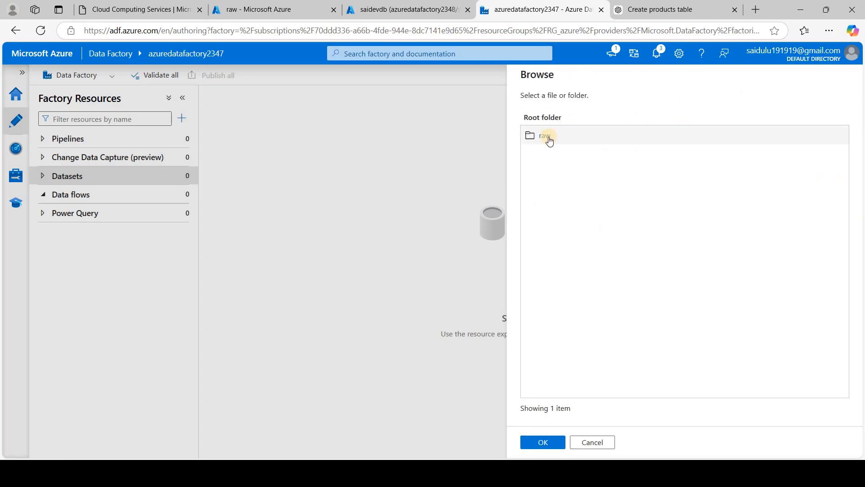
{"action": "left_click", "coordinate": [547, 136]}
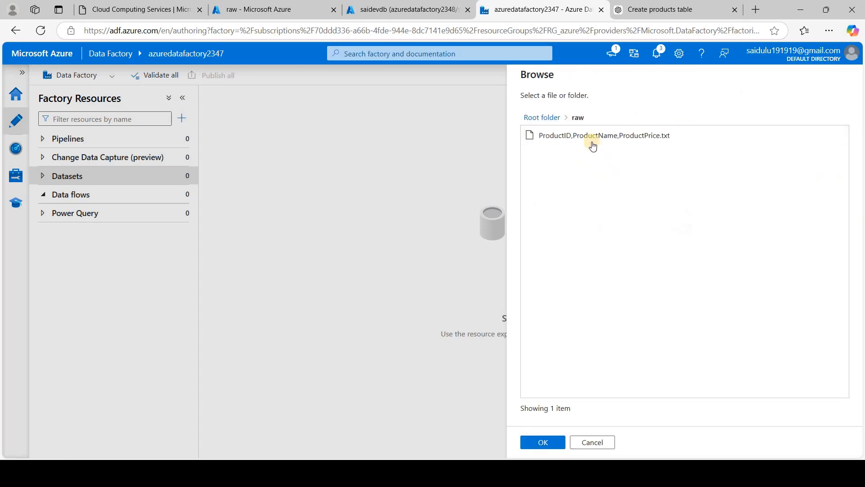
{"action": "left_click", "coordinate": [588, 143]}
{"action": "left_click", "coordinate": [547, 443]}
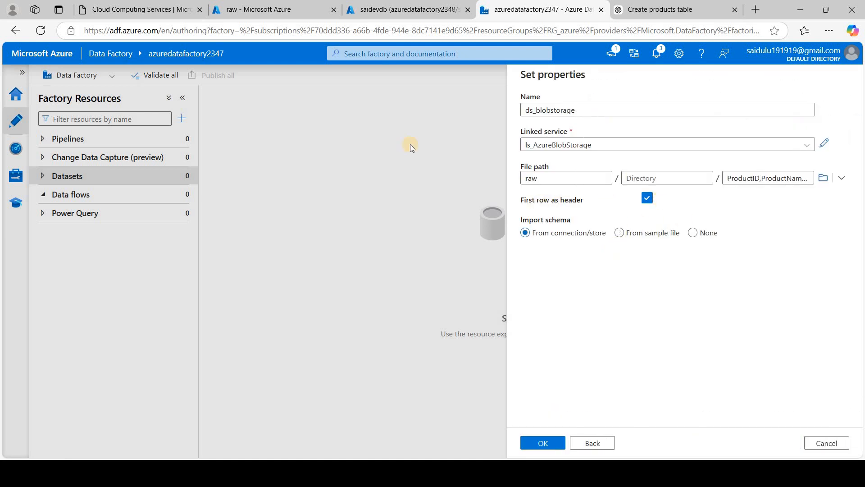
Check the product text file's header row in the raw container, and create the ds_blobstorage dataset with first row as header
{"action": "left_click_drag", "start_coordinate": [258, 6], "coordinate": [413, 170]}
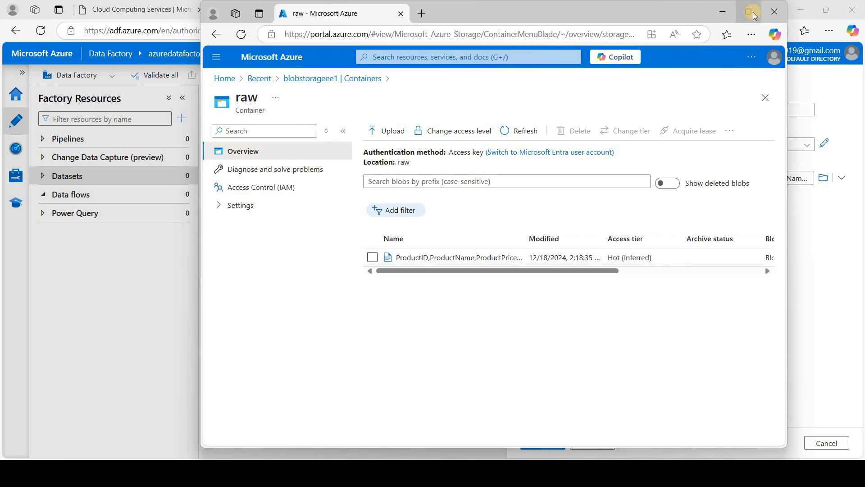
{"action": "left_click", "coordinate": [753, 12]}
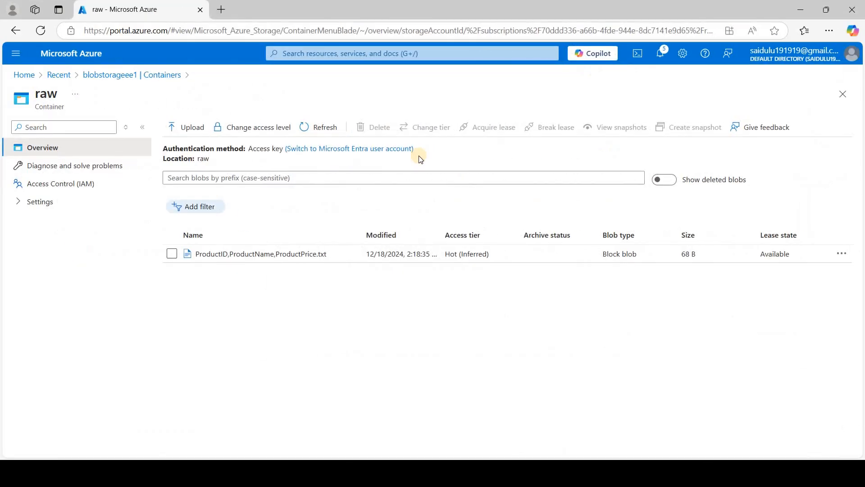
{"action": "double_click", "coordinate": [255, 252]}
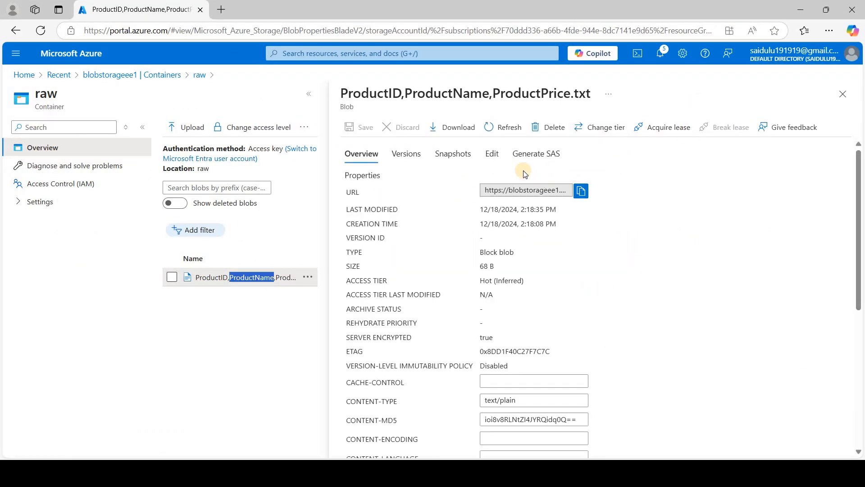
{"action": "left_click", "coordinate": [497, 159]}
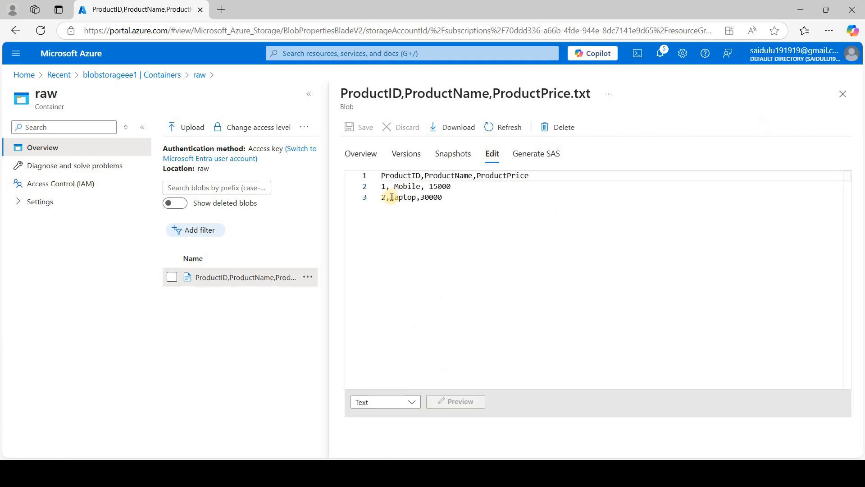
{"action": "left_click", "coordinate": [843, 94]}
{"action": "left_click", "coordinate": [800, 12]}
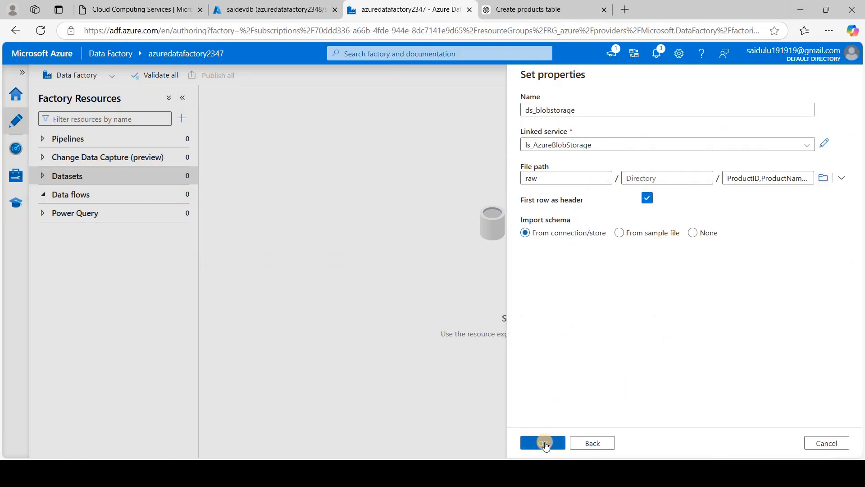
{"action": "left_click", "coordinate": [544, 443]}
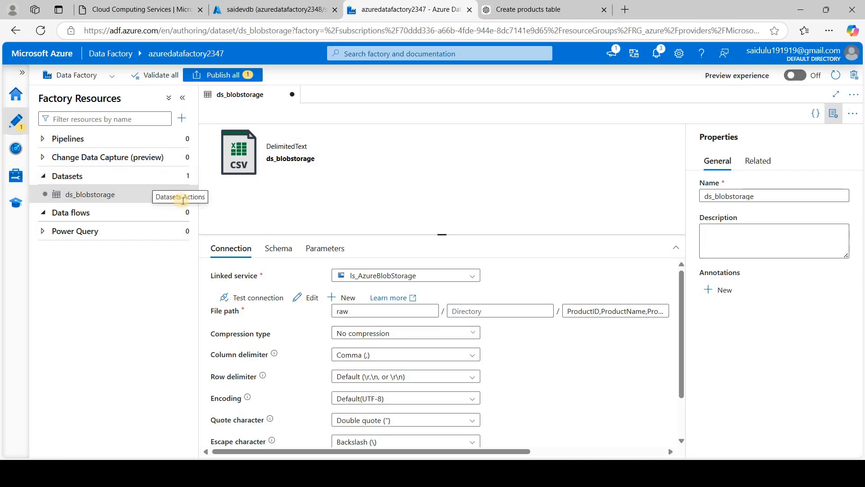
Start another new dataset in the factory, choosing Azure SQL Database as its data store
{"action": "left_click", "coordinate": [179, 177]}
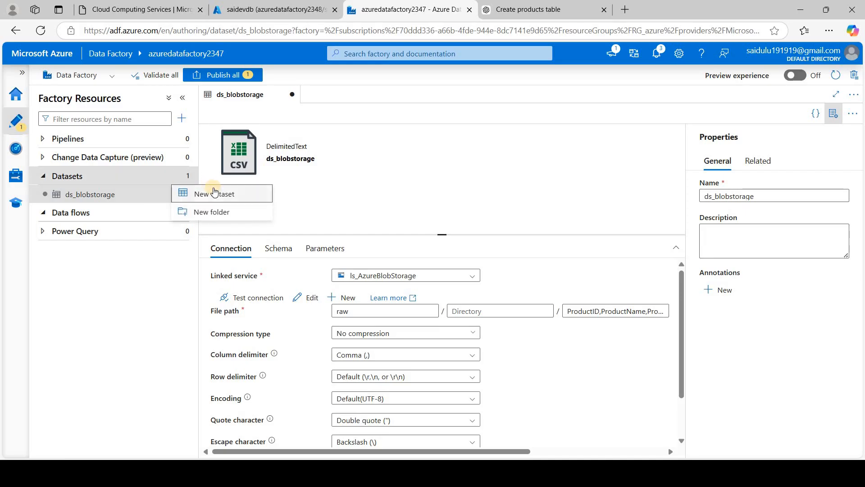
{"action": "left_click", "coordinate": [227, 196]}
{"action": "left_click", "coordinate": [593, 143]}
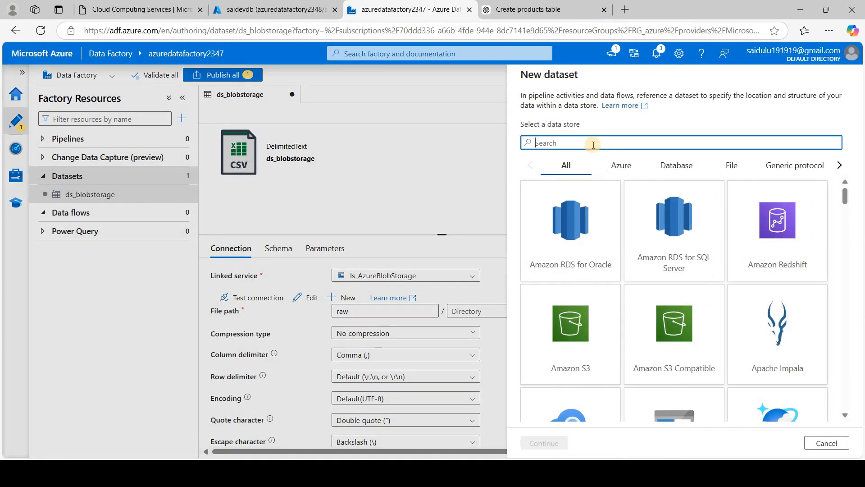
{"action": "type", "text": "sql"}
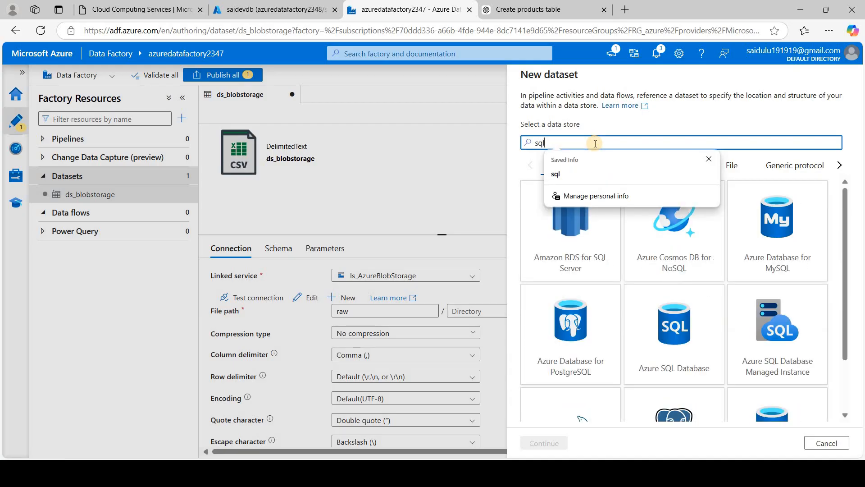
{"action": "left_click", "coordinate": [663, 328]}
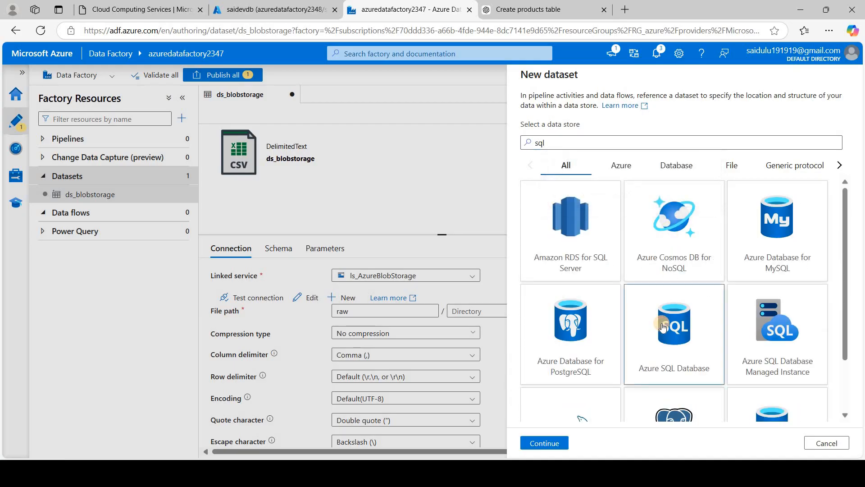
{"action": "left_click", "coordinate": [537, 443]}
Create the dataset as ds_AzureSqlTable with linked service ls_AzureSqlDatabase, table dbo.products and schema import from the connection/store
{"action": "left_click", "coordinate": [619, 112]}
{"action": "key", "text": "BackSpace"}
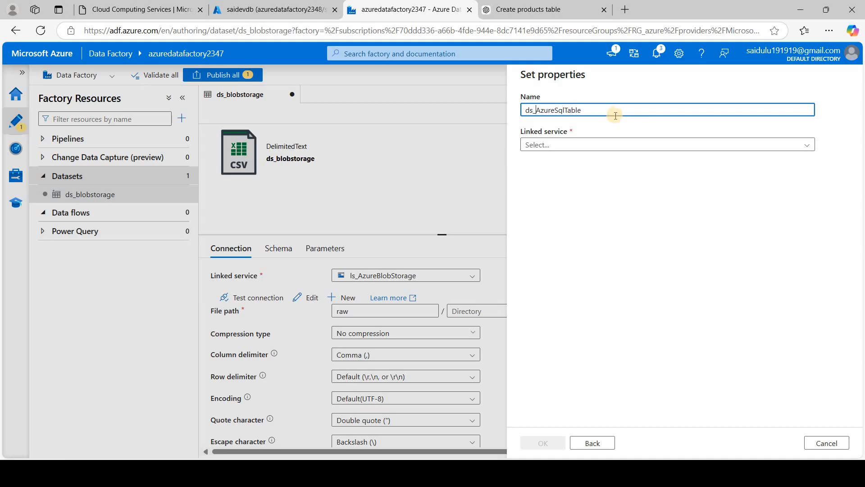
{"action": "left_click", "coordinate": [569, 147]}
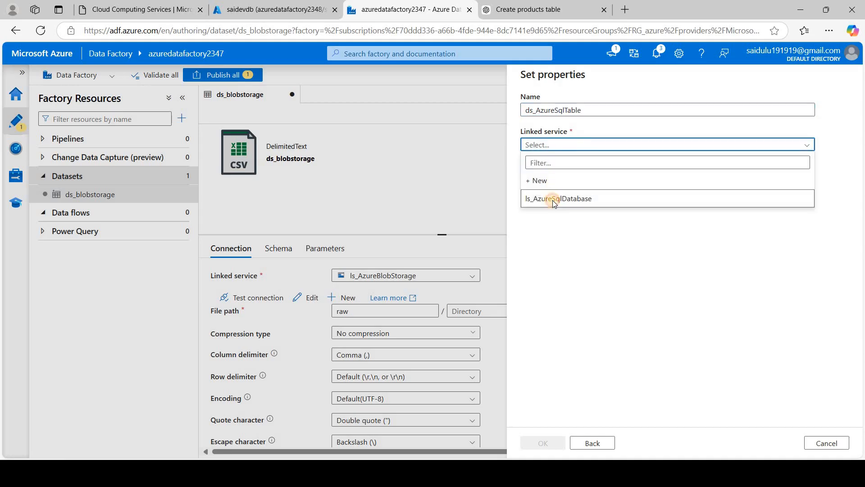
{"action": "left_click", "coordinate": [554, 199]}
{"action": "left_click", "coordinate": [617, 180]}
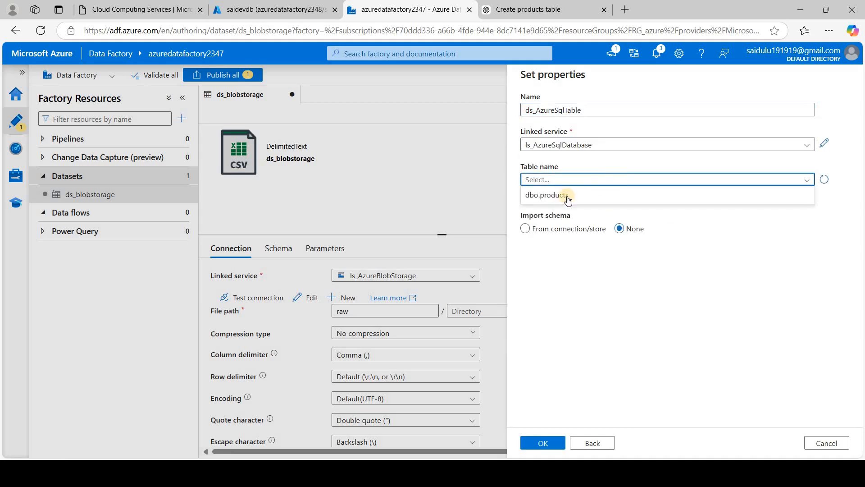
{"action": "left_click", "coordinate": [549, 195]}
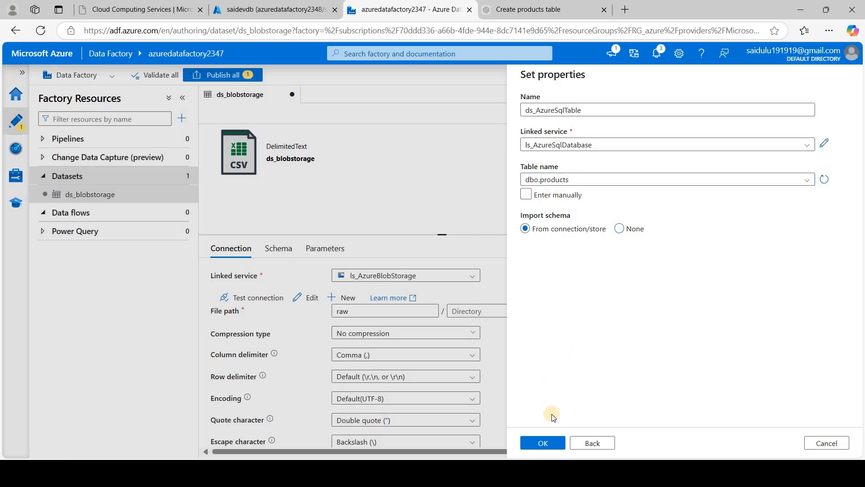
{"action": "left_click", "coordinate": [550, 444]}
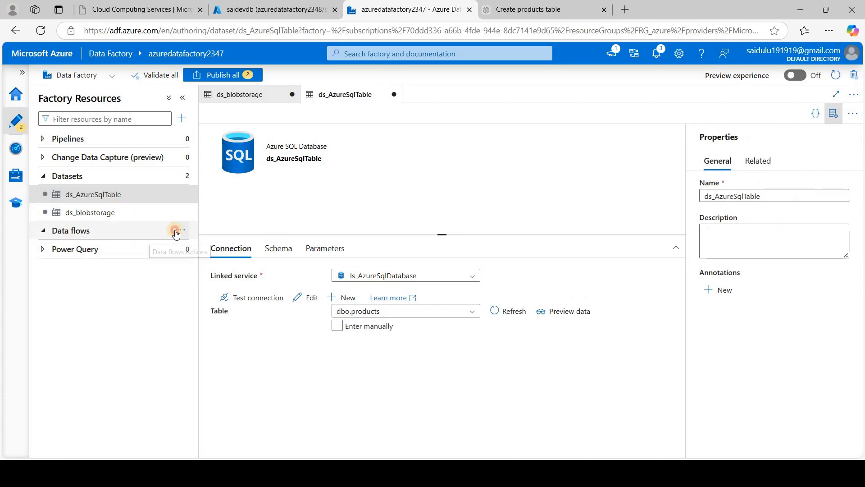
Create a new data flow and turn on data flow debug with AutoResolveIntegrationRuntime and a 1 hour time to live
{"action": "left_click", "coordinate": [176, 232]}
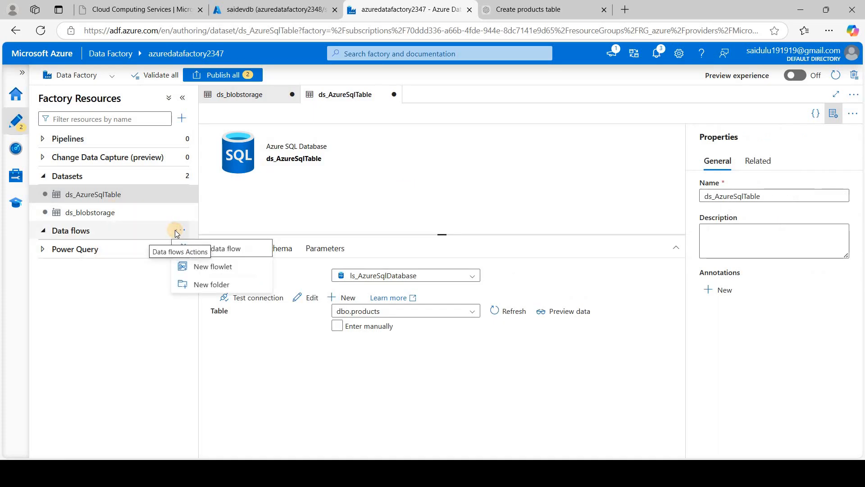
{"action": "left_click", "coordinate": [246, 251]}
{"action": "left_click", "coordinate": [309, 154]}
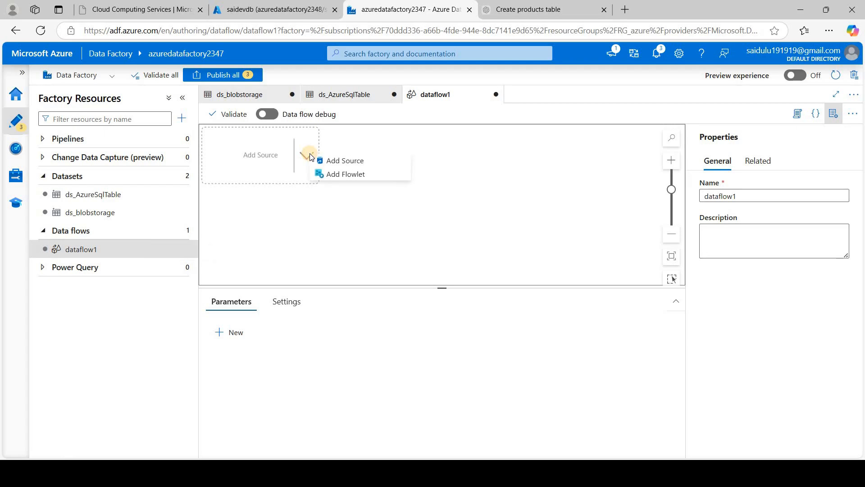
{"action": "left_click", "coordinate": [461, 162]}
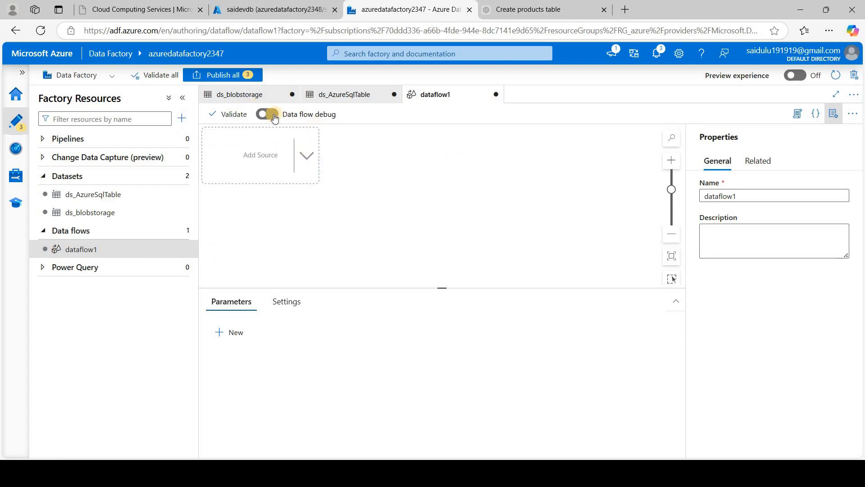
{"action": "left_click", "coordinate": [274, 116]}
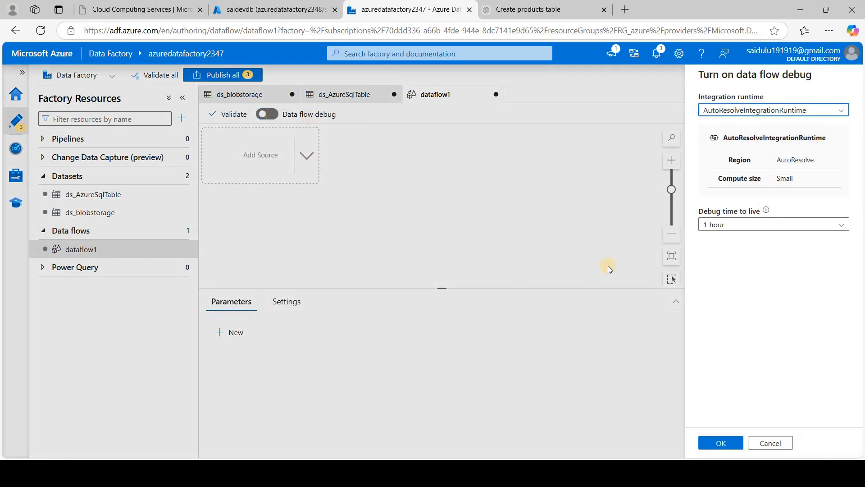
{"action": "left_click", "coordinate": [720, 442]}
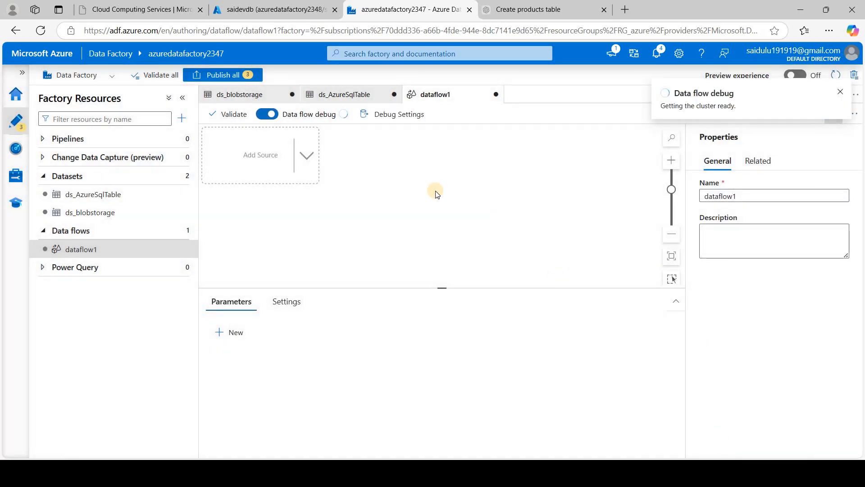
Add a source to the data flow and assign it the ds_blobstorage dataset
{"action": "left_click", "coordinate": [304, 158]}
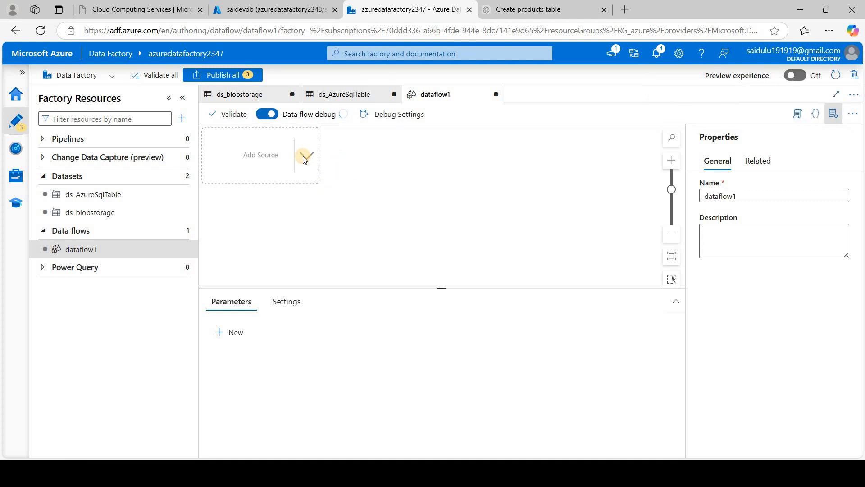
{"action": "left_click", "coordinate": [342, 165]}
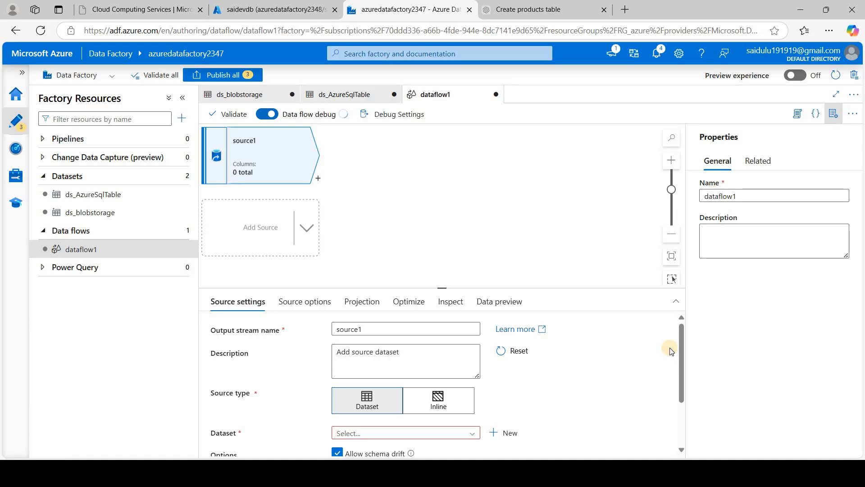
{"action": "left_click_drag", "start_coordinate": [681, 346], "coordinate": [678, 320]}
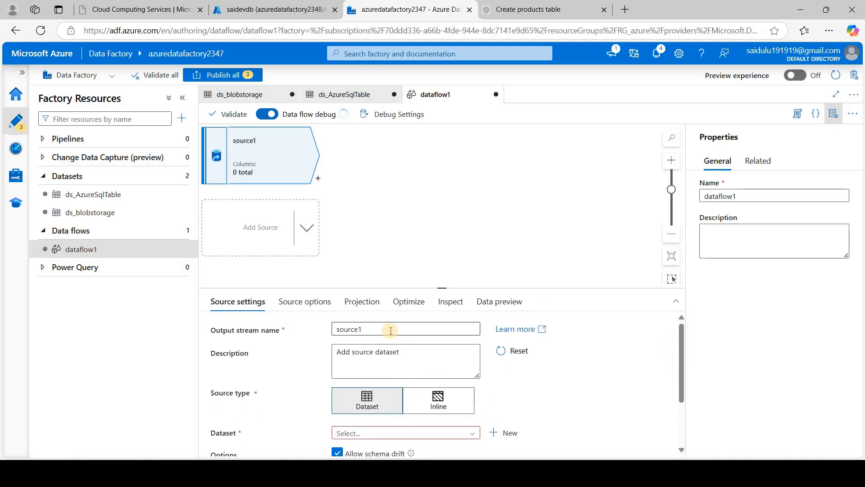
{"action": "left_click_drag", "start_coordinate": [679, 363], "coordinate": [692, 402]}
{"action": "left_click", "coordinate": [387, 365]}
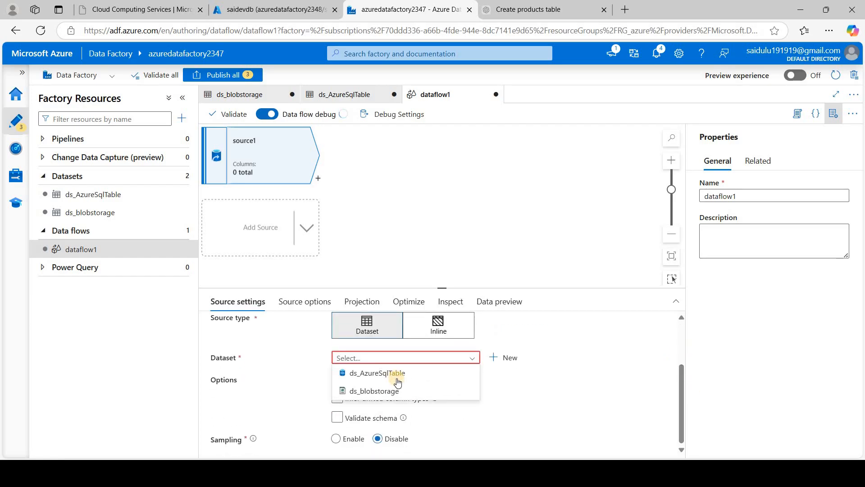
{"action": "left_click", "coordinate": [380, 394]}
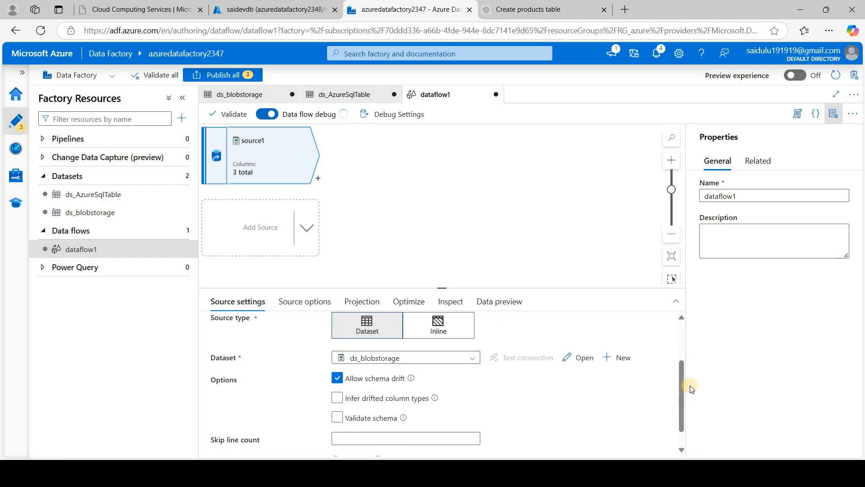
{"action": "left_click_drag", "start_coordinate": [683, 377], "coordinate": [677, 421]}
{"action": "scroll", "coordinate": [672, 327], "scroll_direction": "up", "scroll_amount": 3}
Check the source's column types against the products table definition, and set ProductID and ProductPrice to integer in the projection
{"action": "left_click", "coordinate": [276, 303]}
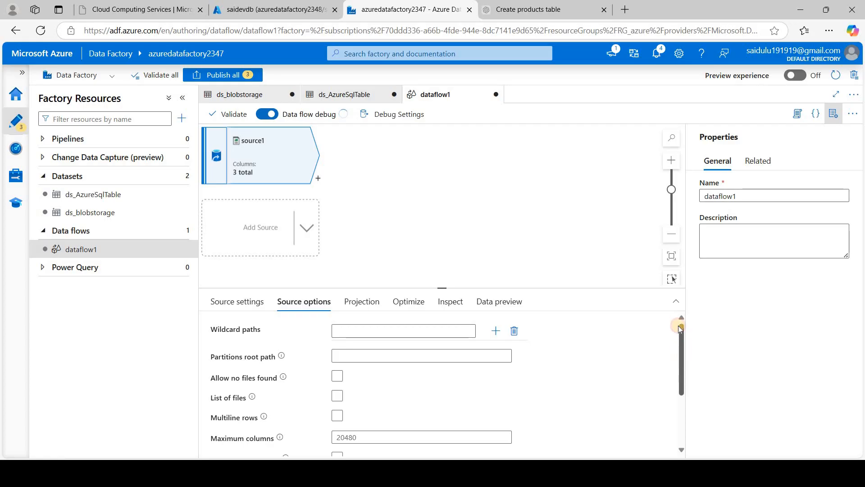
{"action": "left_click", "coordinate": [360, 302]}
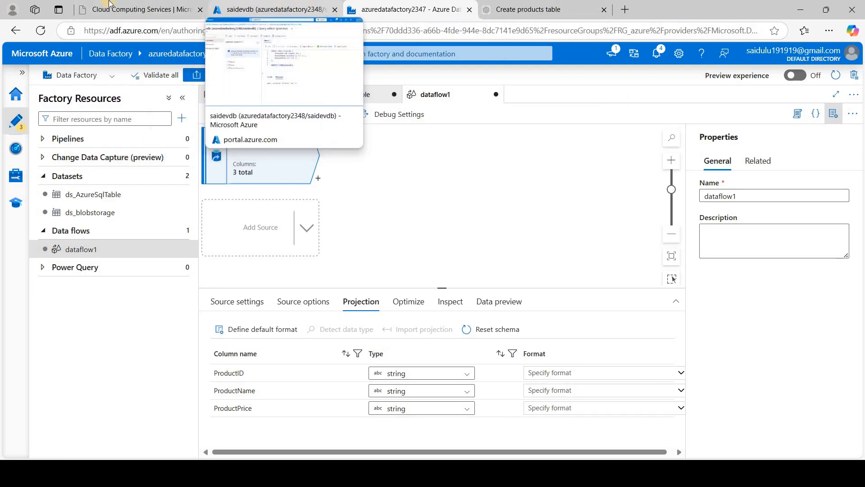
{"action": "left_click", "coordinate": [281, 12]}
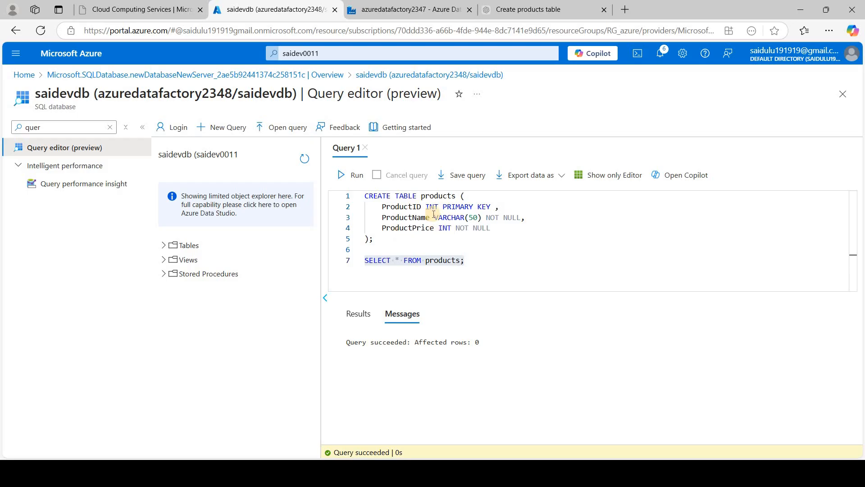
{"action": "left_click", "coordinate": [408, 9]}
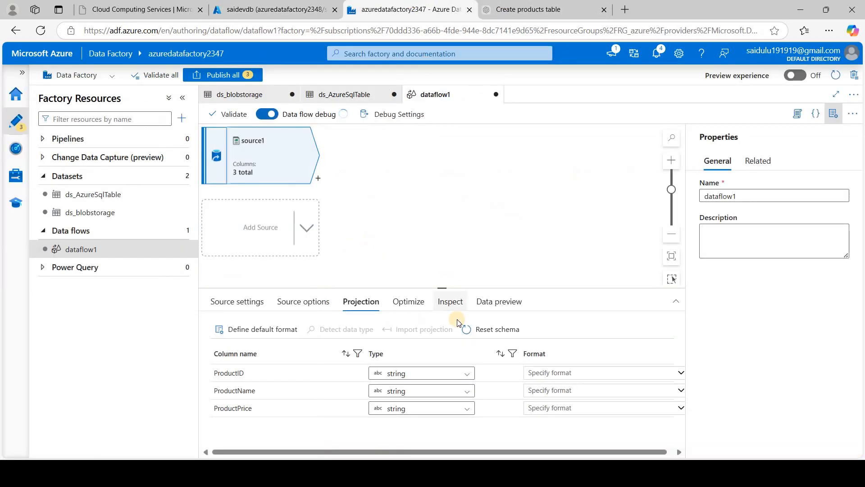
{"action": "left_click", "coordinate": [416, 375]}
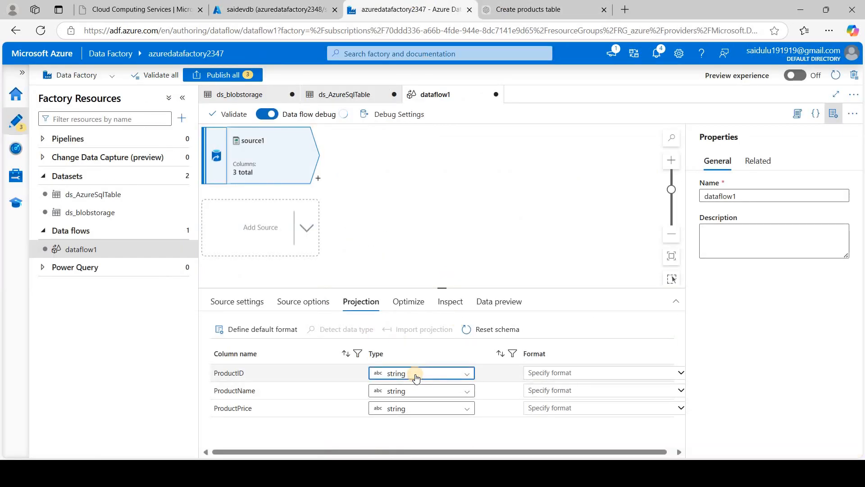
{"action": "type", "text": "int"}
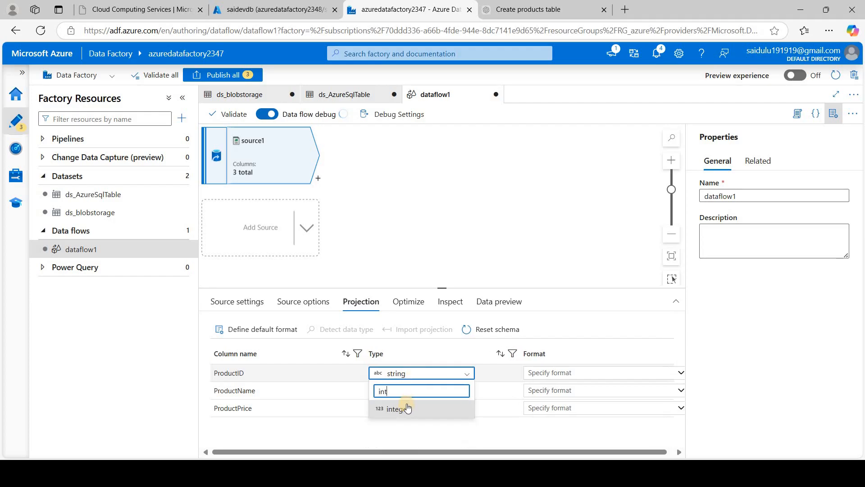
{"action": "left_click", "coordinate": [417, 408]}
{"action": "type", "text": "inte"}
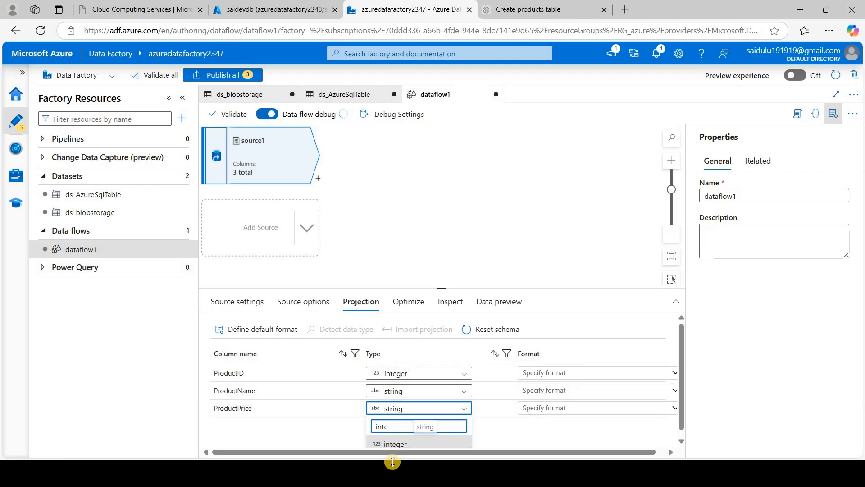
{"action": "left_click", "coordinate": [415, 445]}
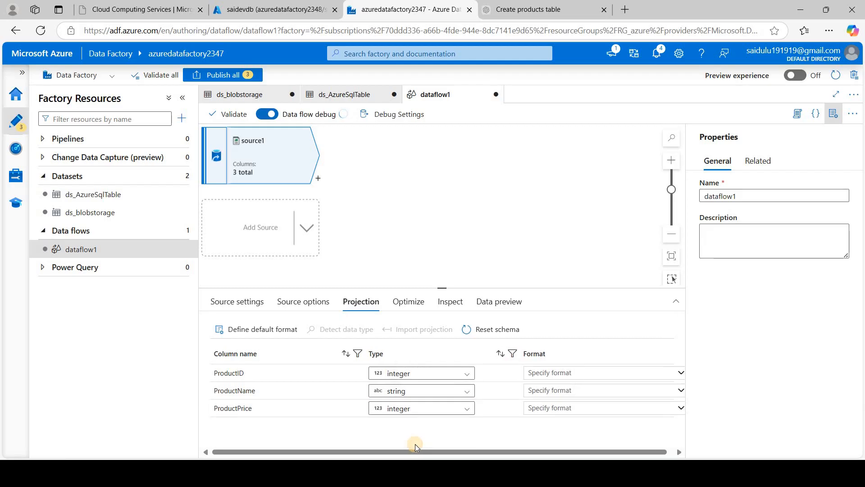
Add an Alter Row transformation after source1 in the data flow
{"action": "left_click", "coordinate": [412, 205]}
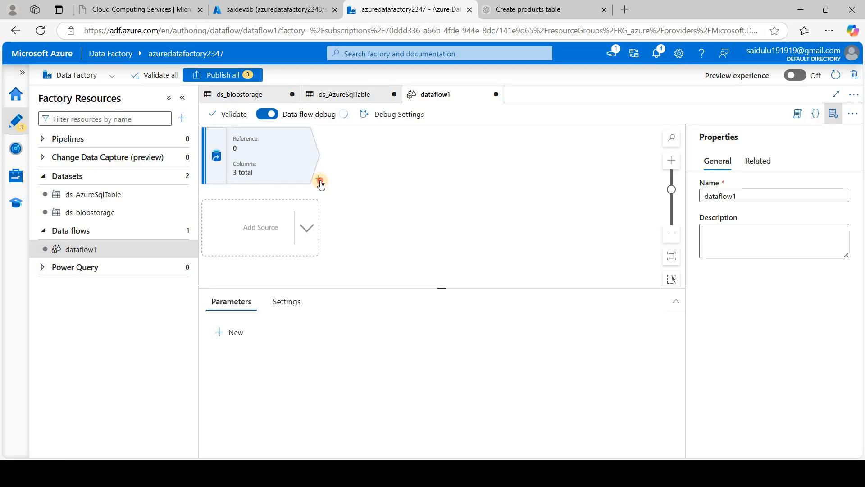
{"action": "left_click", "coordinate": [318, 178]}
{"action": "left_click", "coordinate": [367, 182]}
{"action": "type", "text": "alter"}
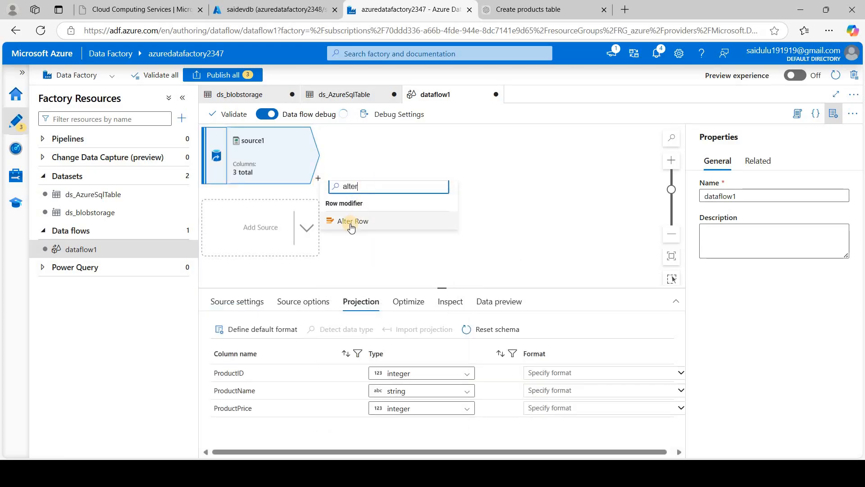
{"action": "left_click", "coordinate": [351, 224]}
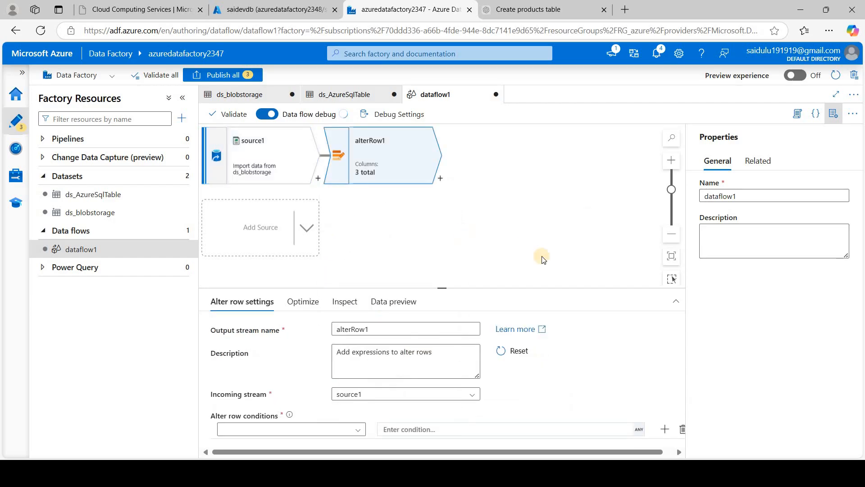
Set alterRow1 to take source1 as its incoming stream and apply an Upsert if condition of 1==1
{"action": "left_click_drag", "start_coordinate": [444, 287], "coordinate": [442, 223]}
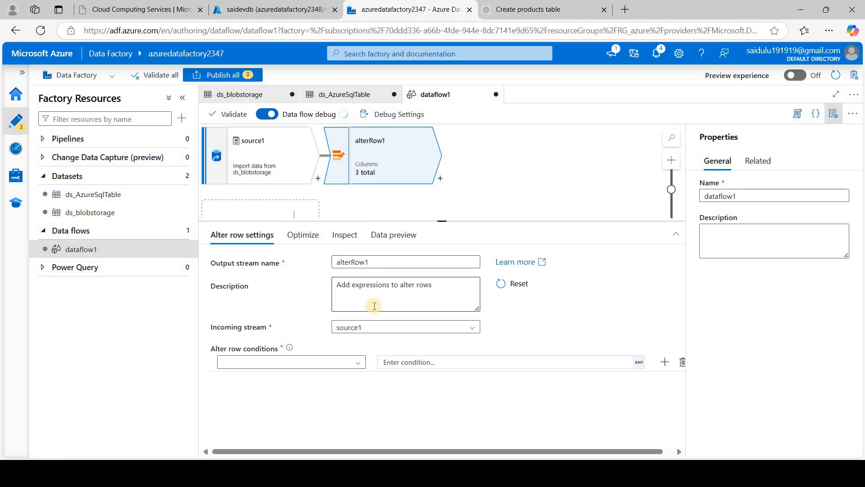
{"action": "left_click", "coordinate": [363, 328]}
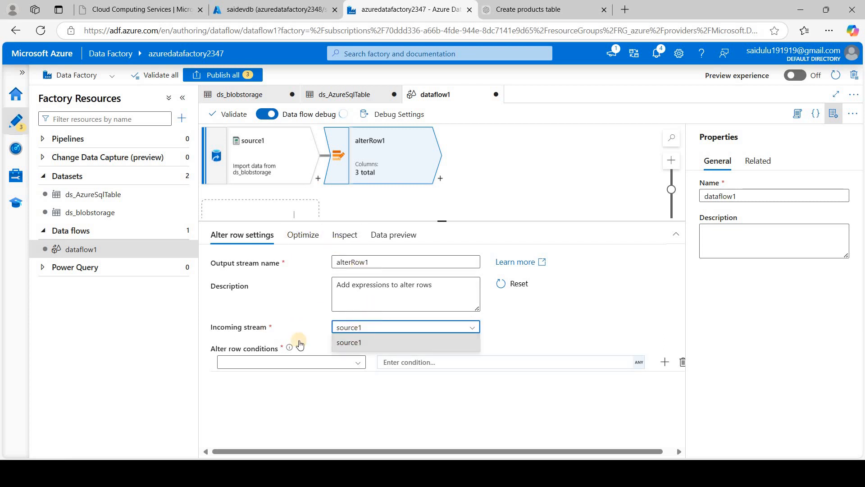
{"action": "left_click", "coordinate": [358, 342]}
{"action": "left_click", "coordinate": [351, 362]}
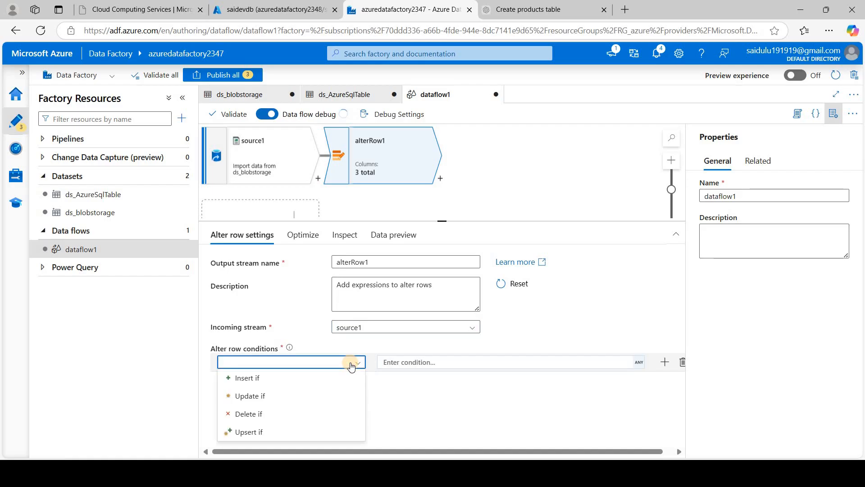
{"action": "left_click", "coordinate": [262, 431]}
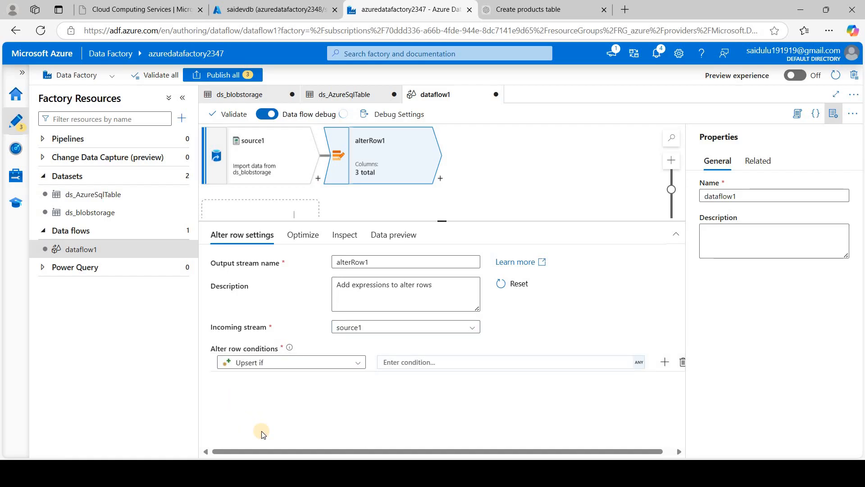
{"action": "left_click", "coordinate": [433, 364]}
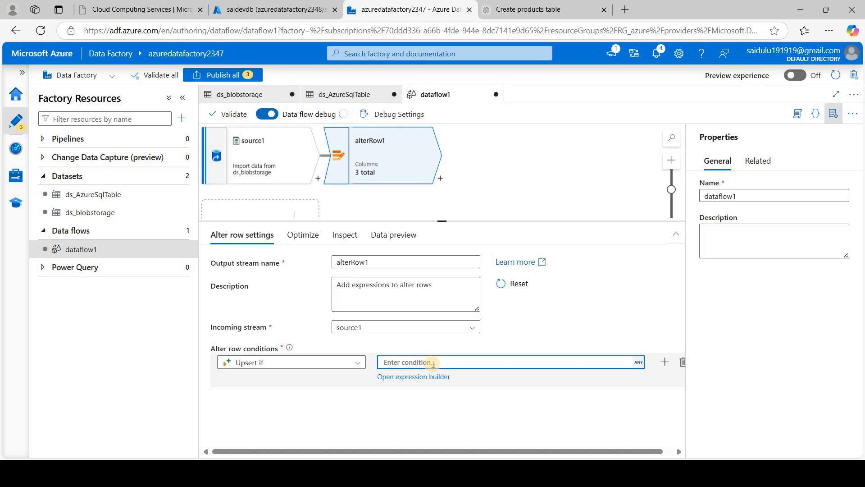
{"action": "type", "text": "1==1"}
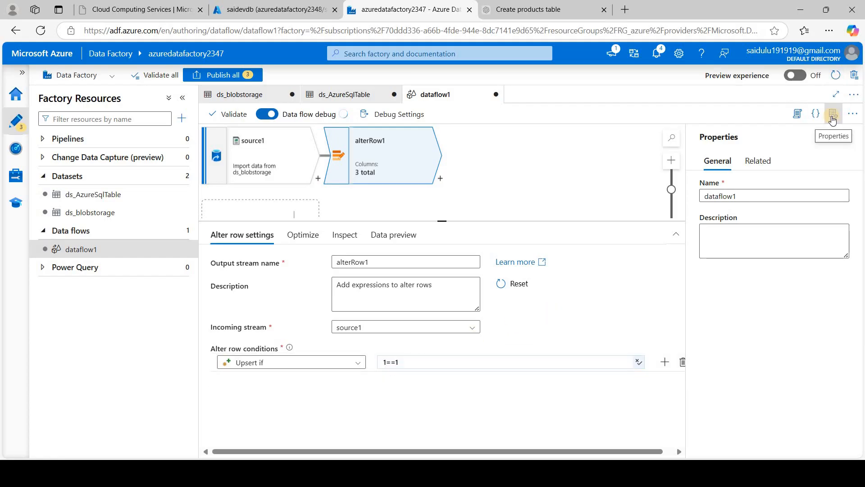
{"action": "left_click", "coordinate": [833, 114]}
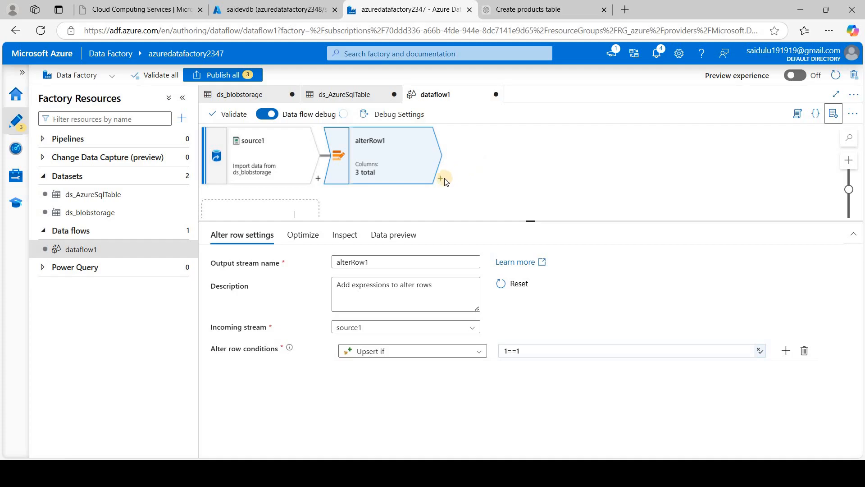
Add a sink after alterRow1 and assign it the ds_AzureSqlTable dataset
{"action": "left_click", "coordinate": [442, 178]}
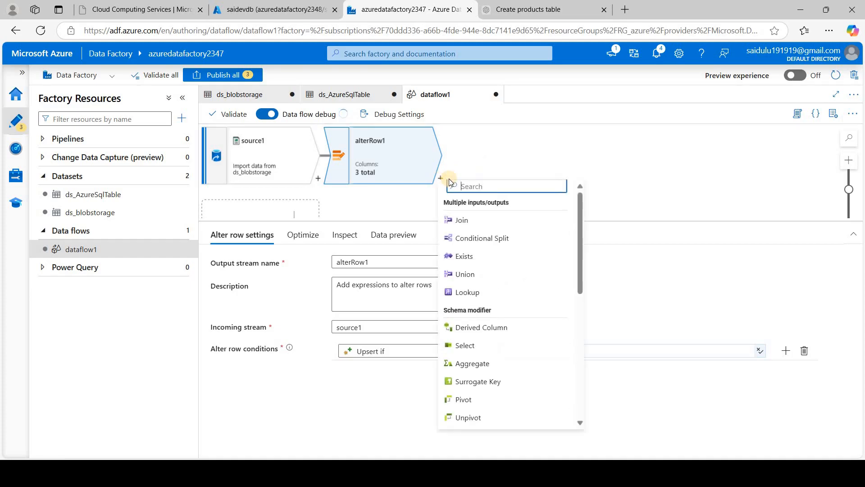
{"action": "type", "text": "sink"}
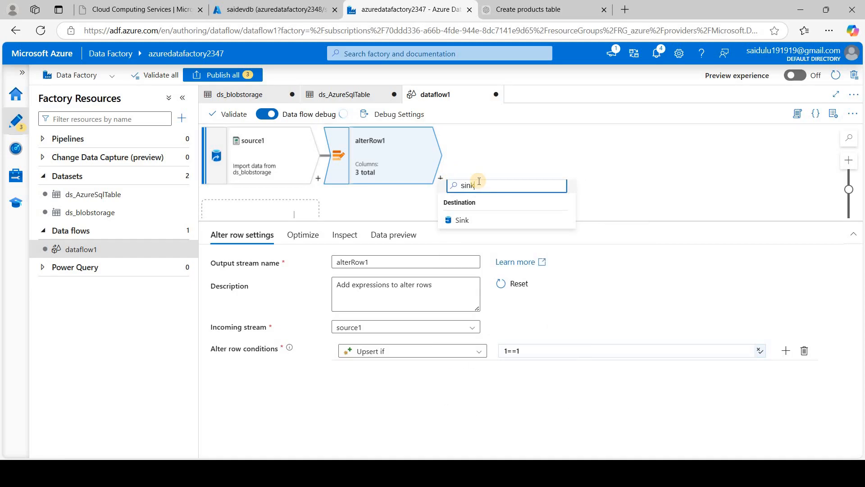
{"action": "left_click", "coordinate": [457, 220]}
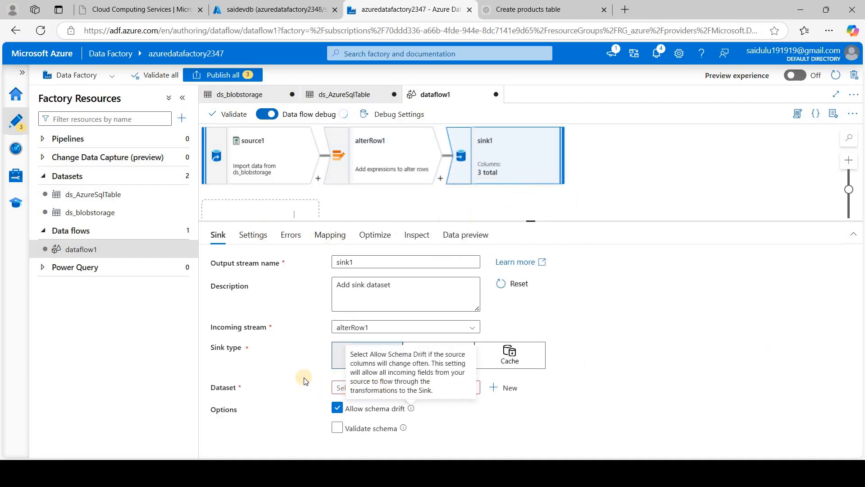
{"action": "left_click", "coordinate": [367, 387]}
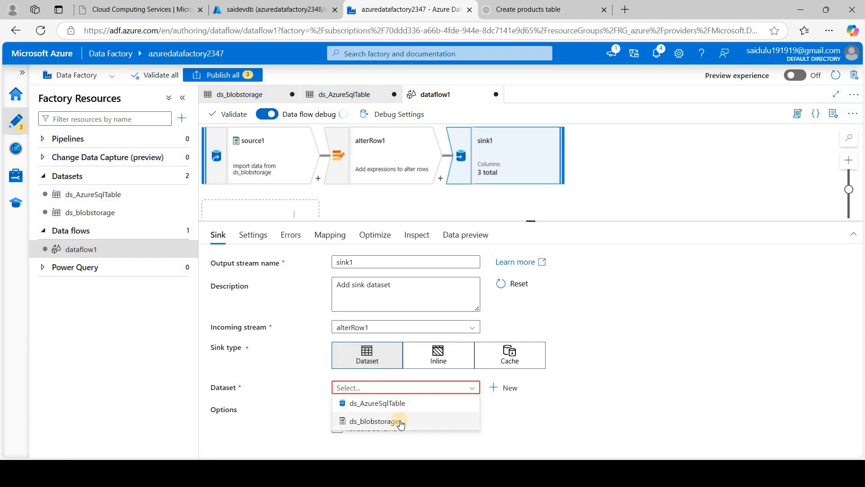
{"action": "left_click", "coordinate": [388, 402]}
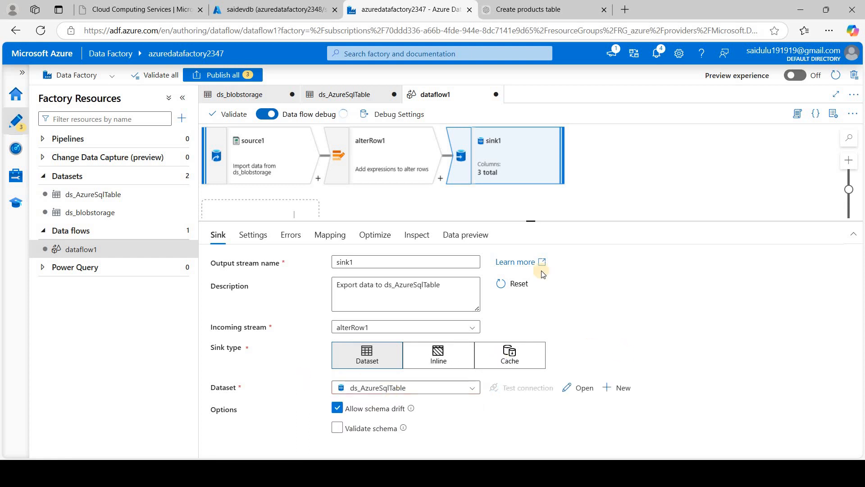
Configure the sink's update method to allow only upsert, with ProductID as the key column
{"action": "left_click", "coordinate": [253, 234]}
{"action": "left_click", "coordinate": [337, 300]}
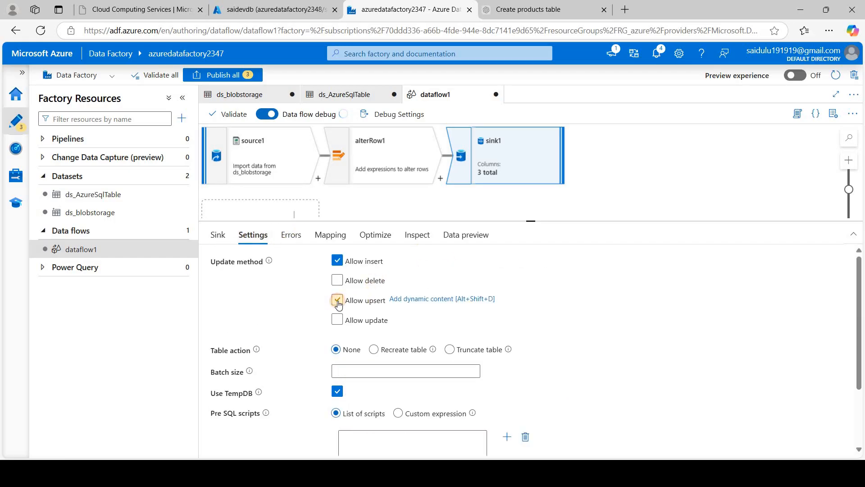
{"action": "left_click", "coordinate": [337, 260]}
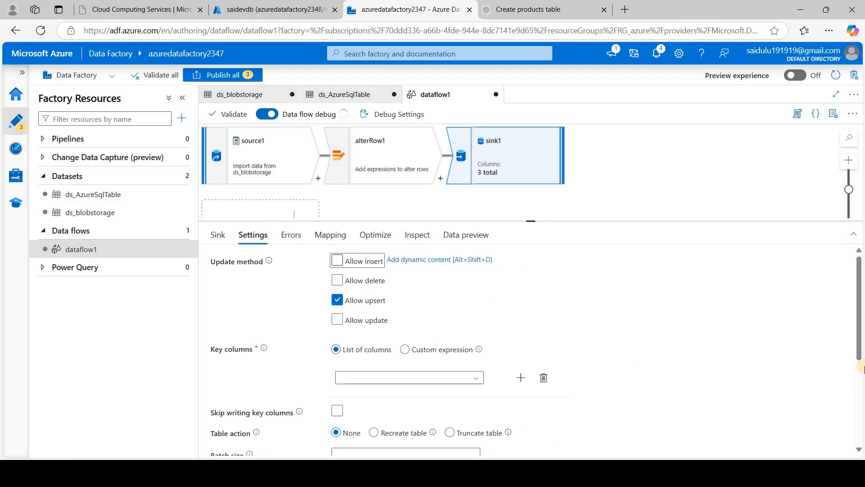
{"action": "left_click", "coordinate": [860, 452]}
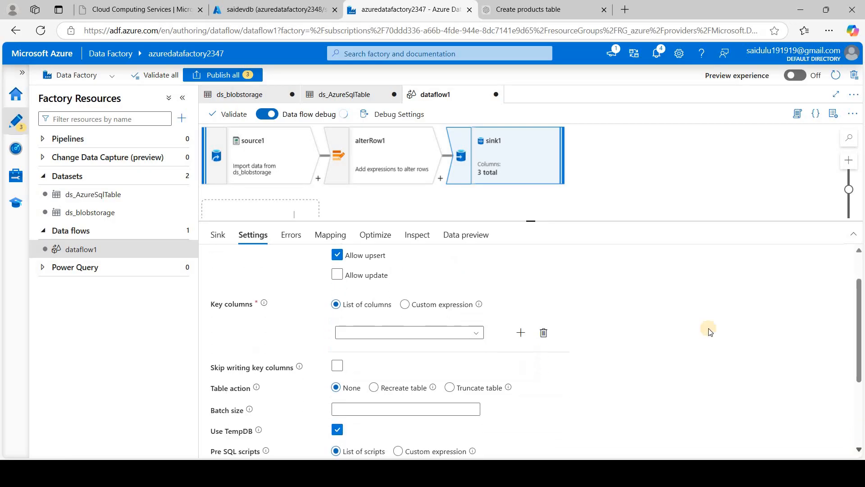
{"action": "left_click", "coordinate": [476, 336]}
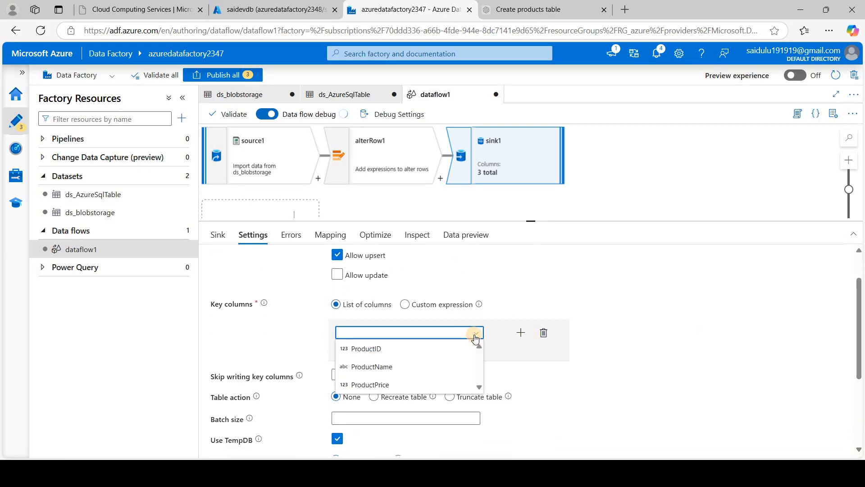
{"action": "left_click", "coordinate": [376, 348]}
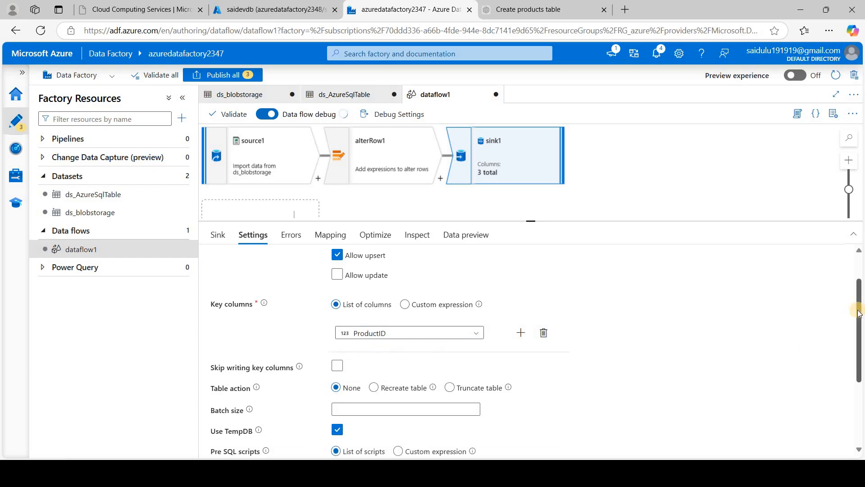
{"action": "left_click_drag", "start_coordinate": [861, 326], "coordinate": [856, 273]}
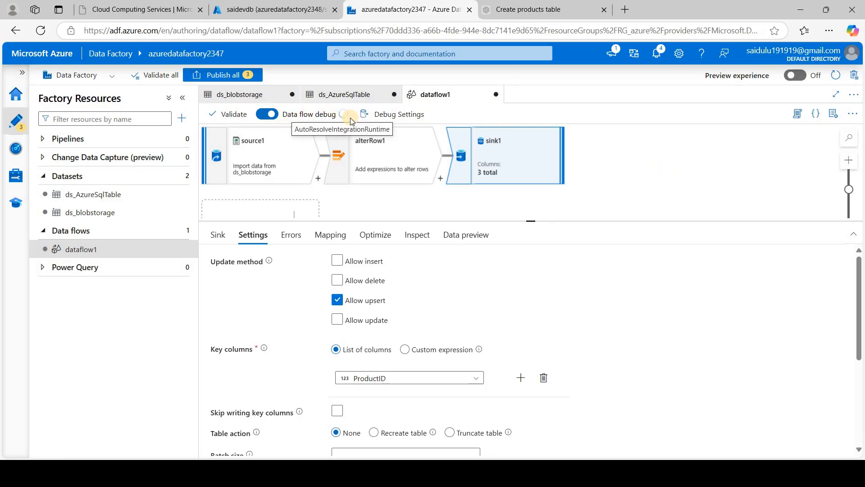
Preview the data at source1, alterRow1 and sink1 to check the row actions
{"action": "left_click", "coordinate": [290, 170]}
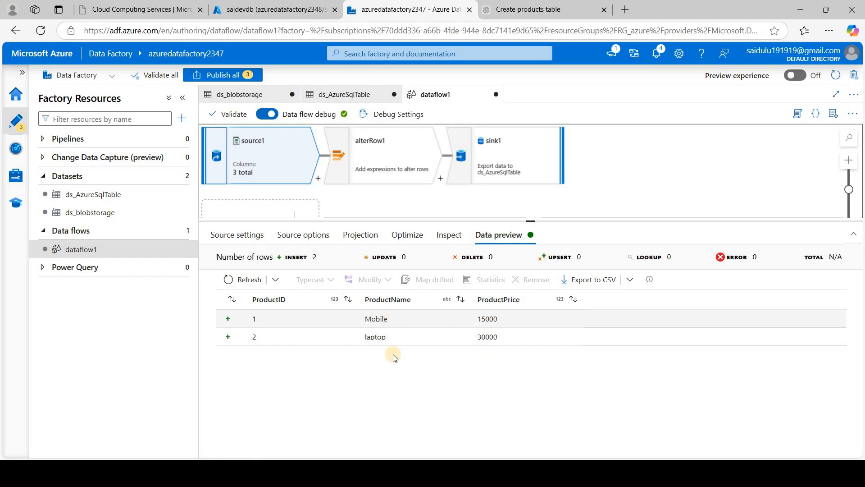
{"action": "left_click", "coordinate": [392, 152]}
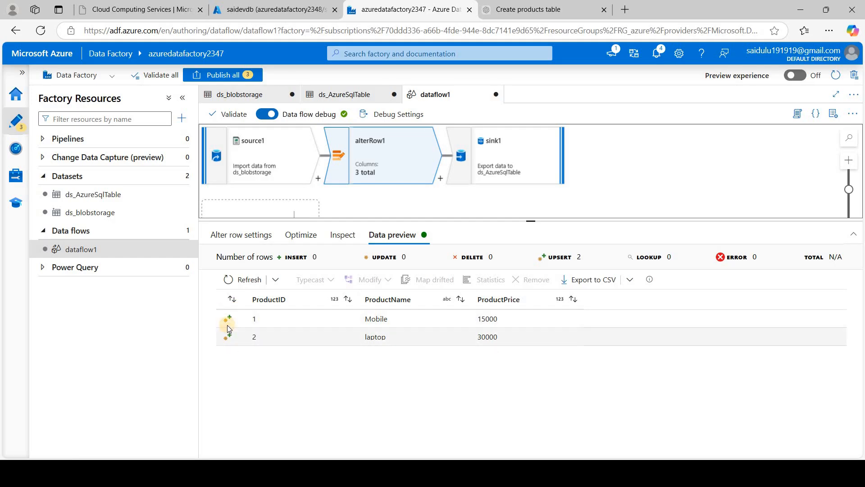
{"action": "left_click", "coordinate": [523, 157]}
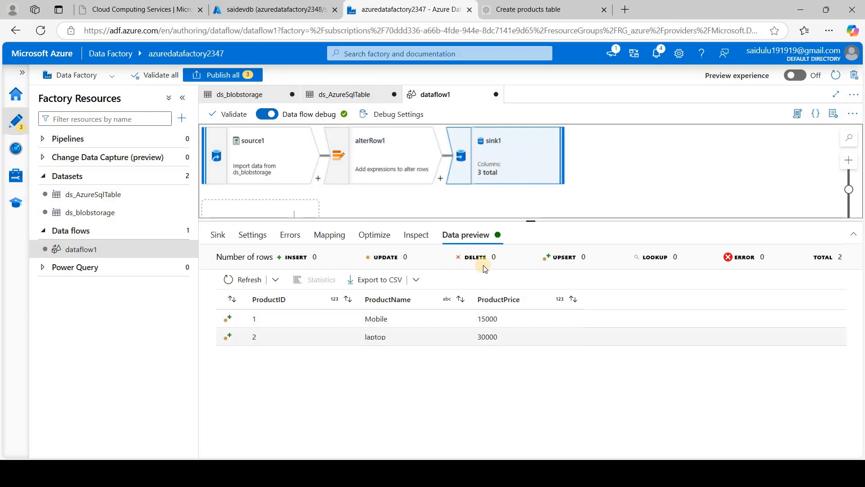
Create a new pipeline and add a Data flow activity to its canvas
{"action": "left_click", "coordinate": [92, 139]}
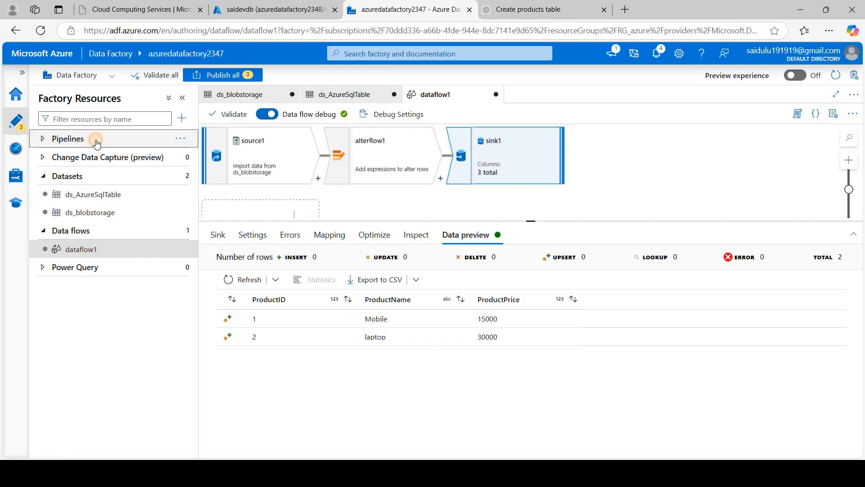
{"action": "left_click", "coordinate": [182, 138]}
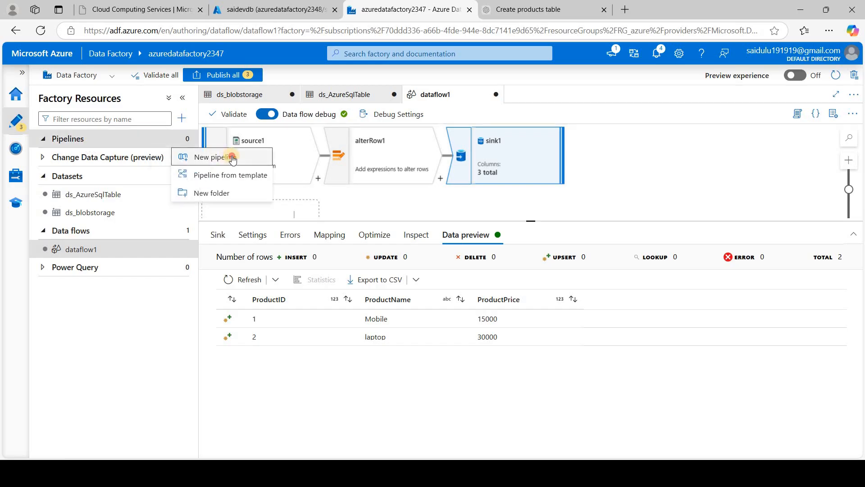
{"action": "left_click", "coordinate": [232, 158]}
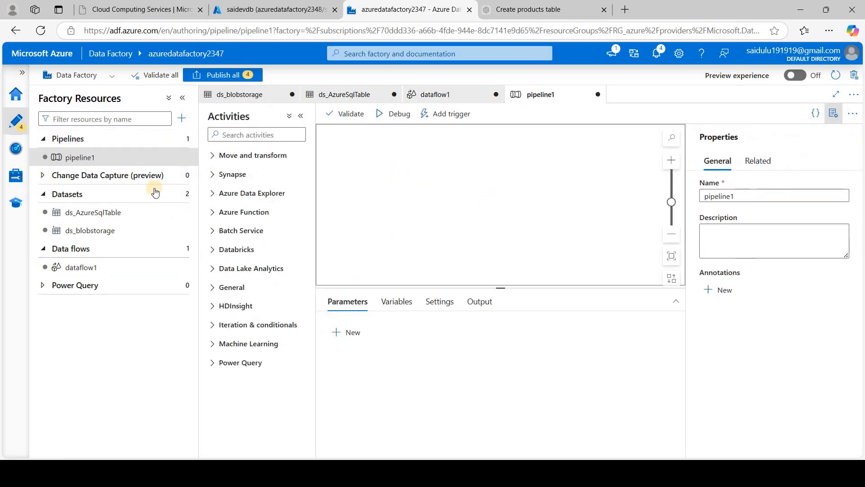
{"action": "left_click", "coordinate": [264, 138]}
{"action": "type", "text": "data"}
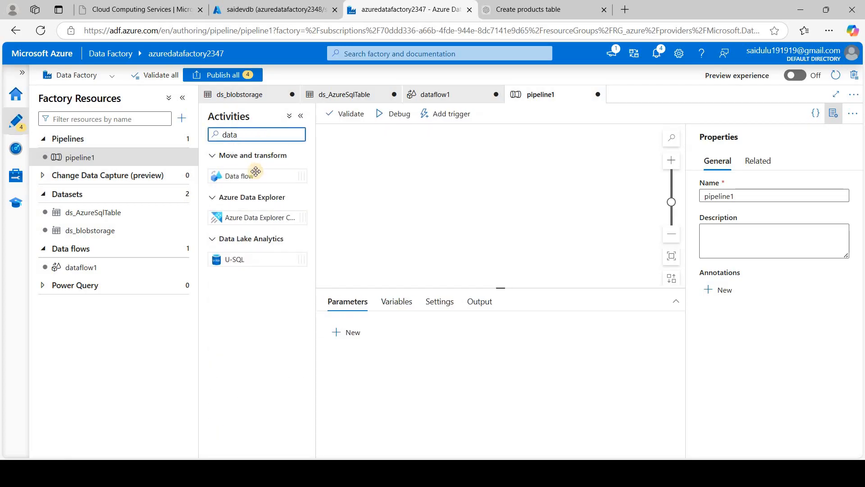
{"action": "left_click_drag", "start_coordinate": [270, 175], "coordinate": [441, 173]}
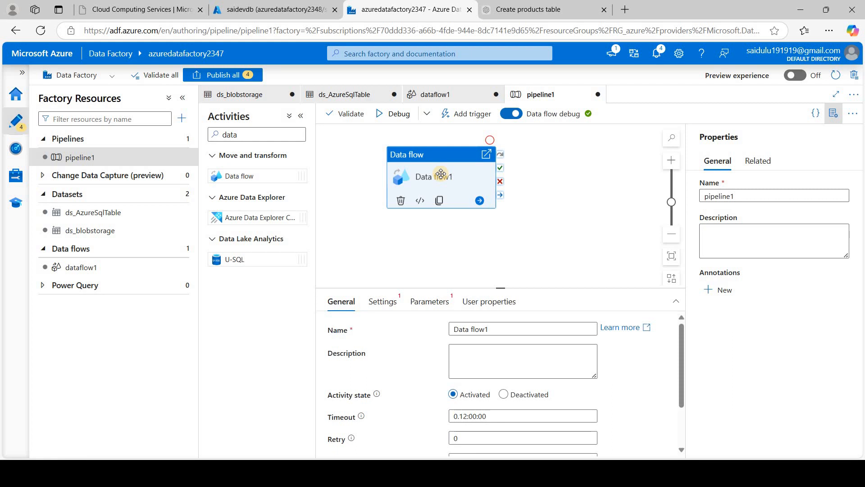
Assign dataflow1 to the pipeline's Data flow activity and look over its parameters
{"action": "left_click", "coordinate": [383, 305]}
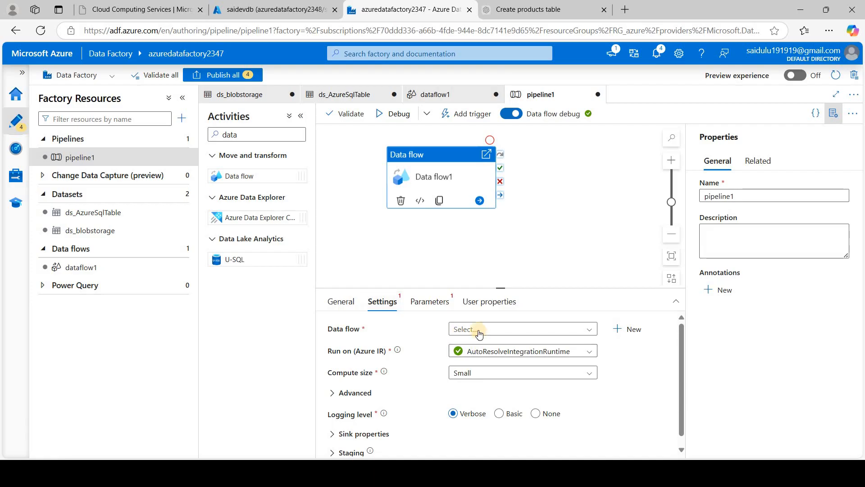
{"action": "left_click", "coordinate": [475, 329]}
{"action": "left_click", "coordinate": [477, 366]}
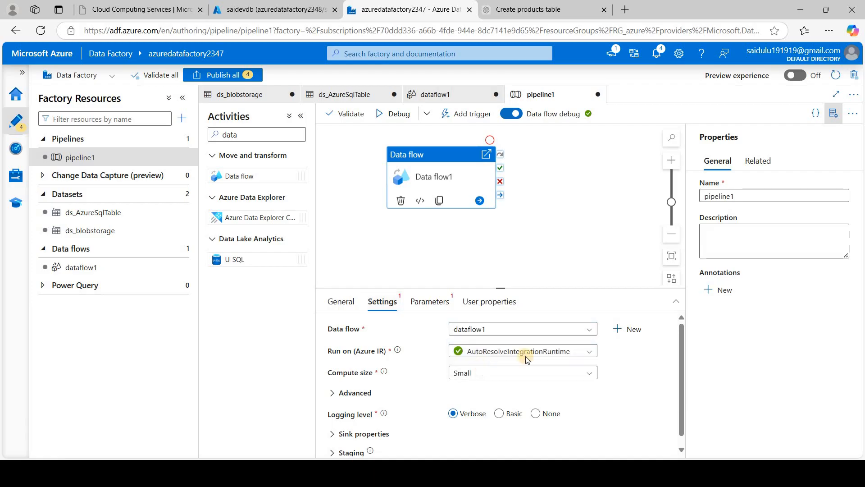
{"action": "left_click", "coordinate": [439, 301]}
{"action": "left_click", "coordinate": [560, 278]}
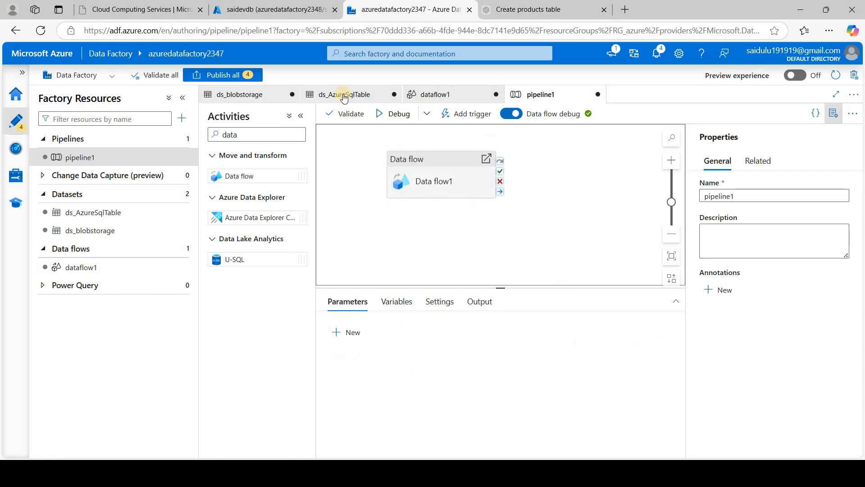
Validate the pipeline and run it in debug mode, monitoring the Data flow activity's status
{"action": "left_click", "coordinate": [344, 114]}
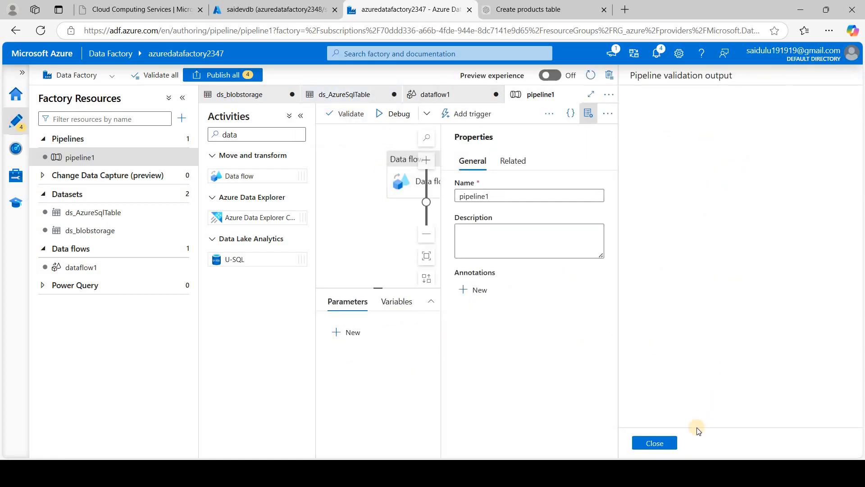
{"action": "left_click", "coordinate": [659, 441]}
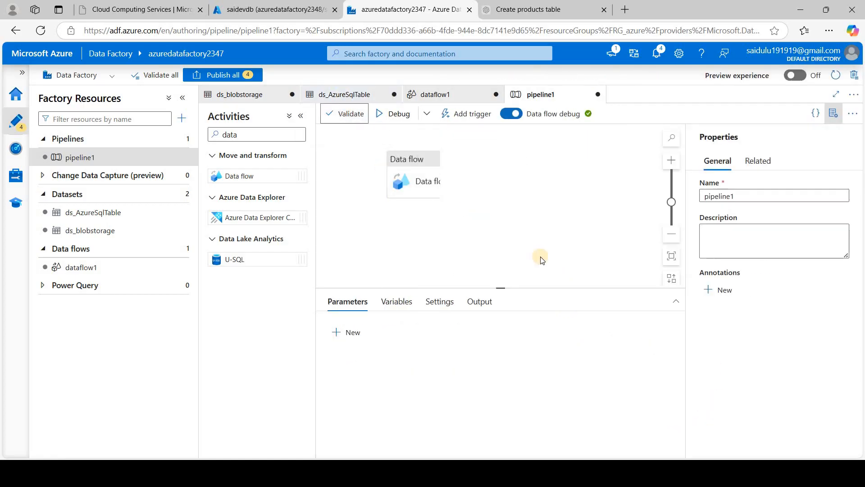
{"action": "left_click", "coordinate": [402, 116]}
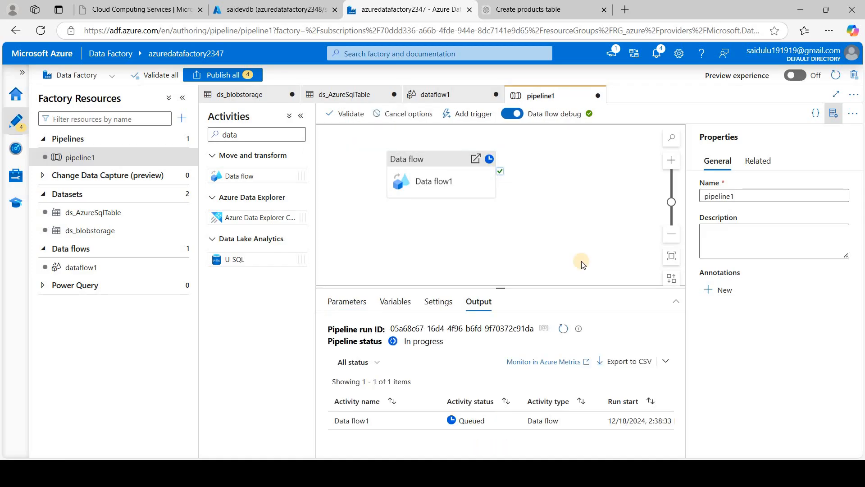
{"action": "mouse_move", "coordinate": [468, 424]}
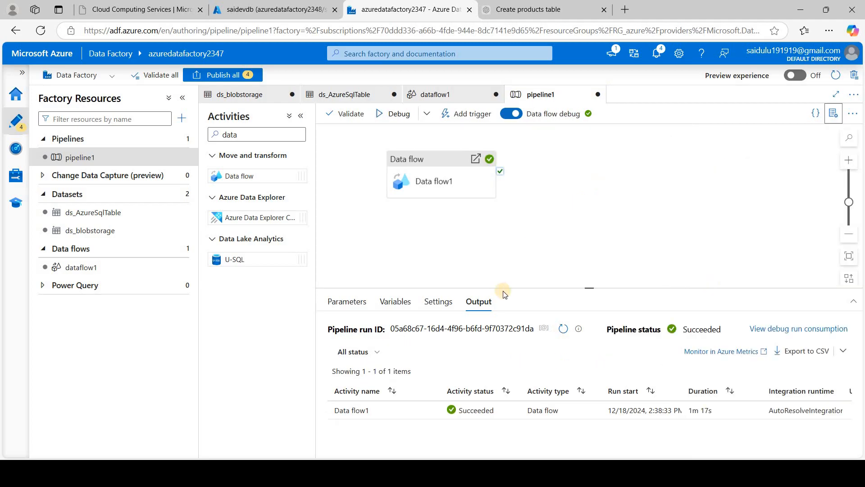
Run only the SELECT * FROM products statement in saidevdb's query editor to check the loaded rows
{"action": "left_click", "coordinate": [291, 9]}
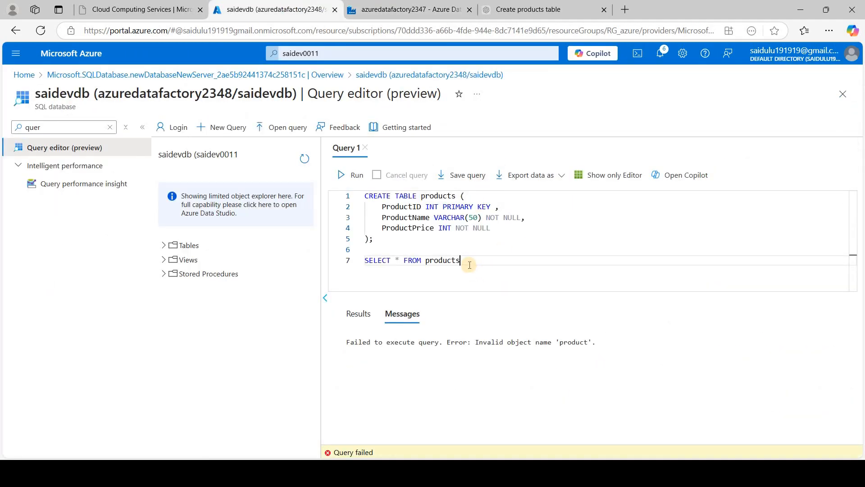
{"action": "left_click", "coordinate": [366, 260], "text": "shift"}
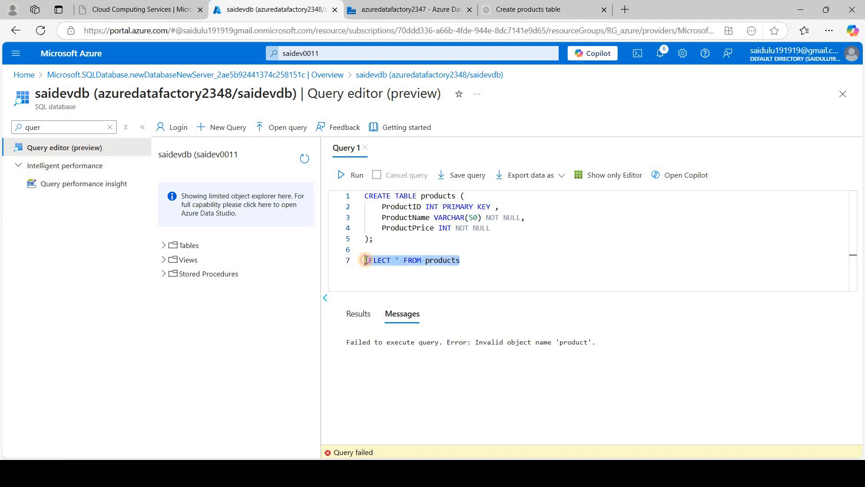
{"action": "left_click", "coordinate": [351, 175]}
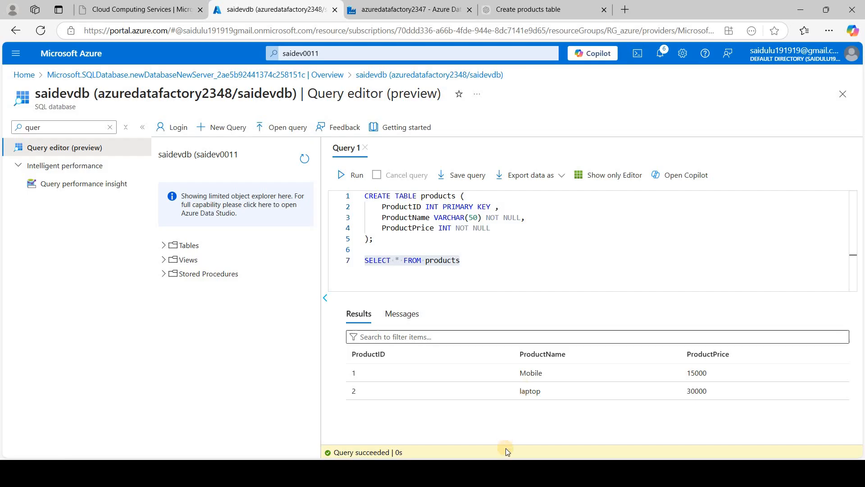
Exit the slide show and open ProductID,ProductName,ProductPrice.txt from the raw blob container for editing in Edge
{"action": "left_click", "coordinate": [803, 9]}
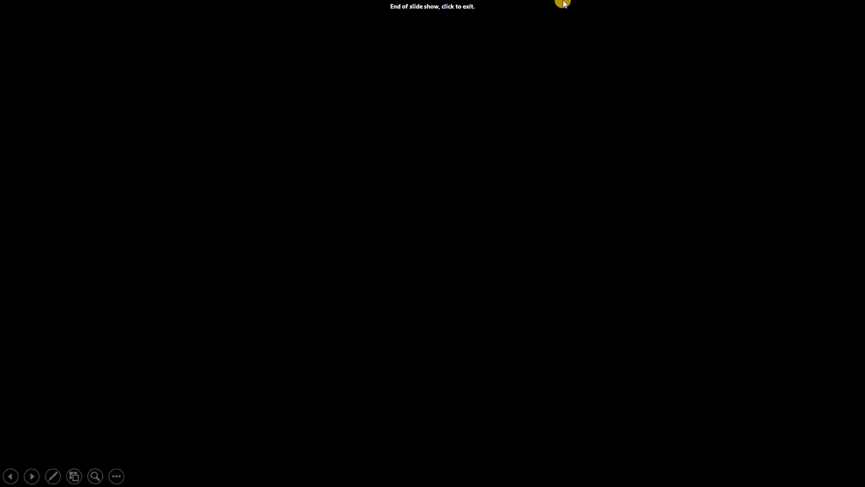
{"action": "left_click", "coordinate": [116, 479]}
{"action": "left_click", "coordinate": [112, 448]}
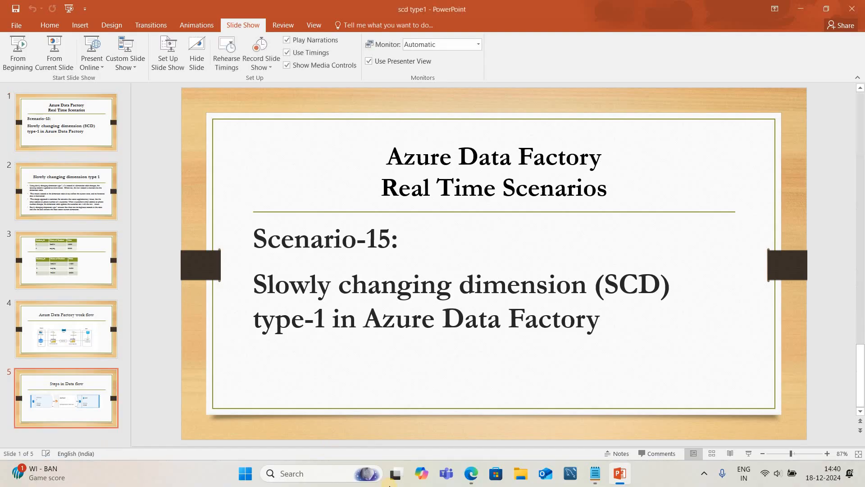
{"action": "mouse_move", "coordinate": [469, 475]}
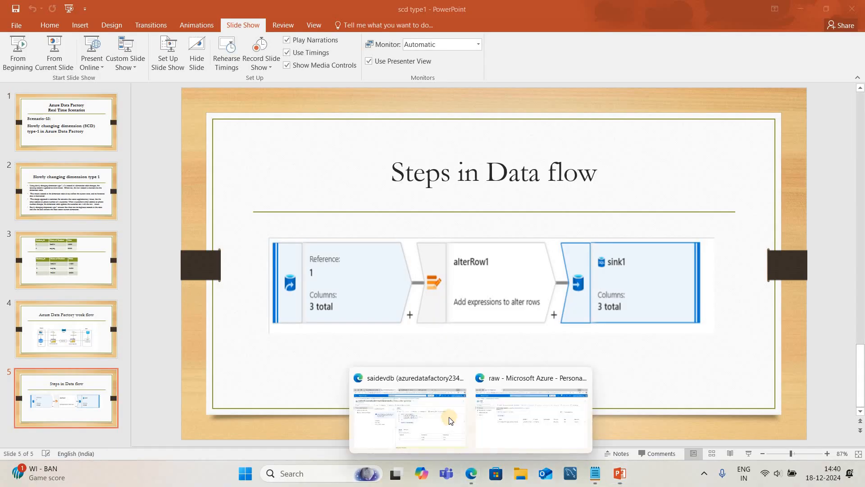
{"action": "left_click", "coordinate": [421, 418]}
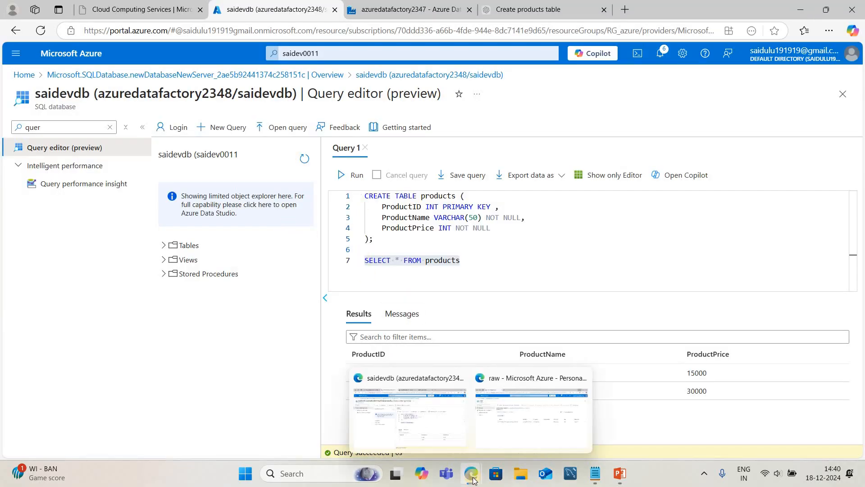
{"action": "mouse_move", "coordinate": [473, 479]}
{"action": "left_click", "coordinate": [510, 415]}
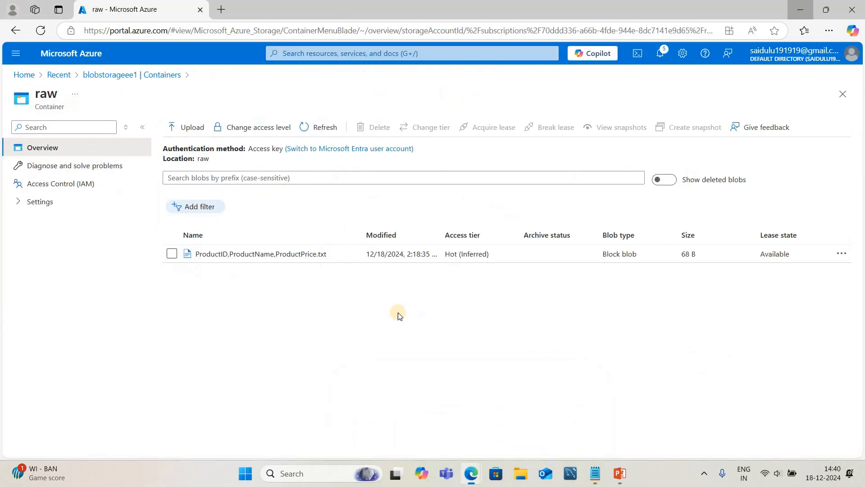
{"action": "double_click", "coordinate": [282, 255]}
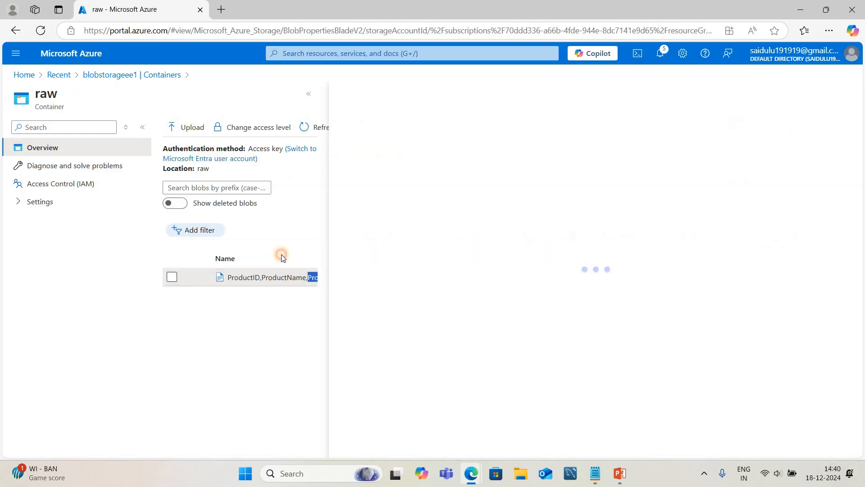
{"action": "left_click", "coordinate": [491, 153]}
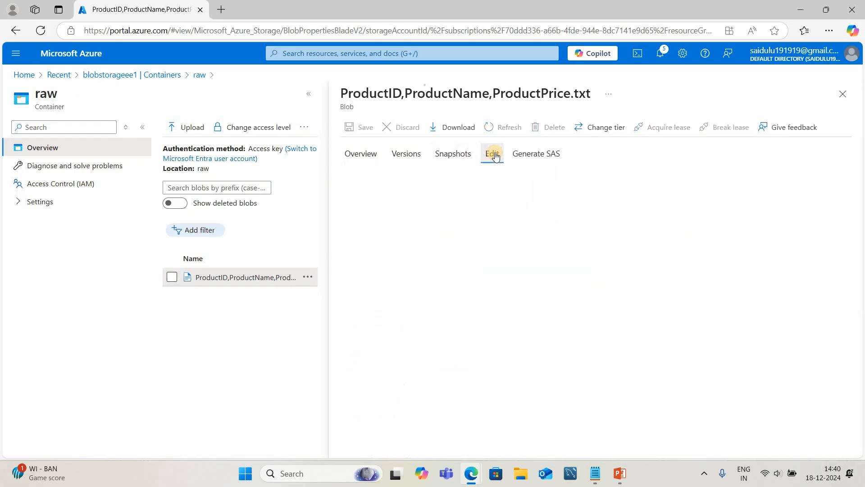
Add the row 3,tablet,20000, set the Mobile price to 14000 and the laptop price to 35000, then save and close the blob
{"action": "left_click", "coordinate": [446, 197]}
{"action": "key", "text": "Return"}
{"action": "type", "text": "3,tablet,20000"}
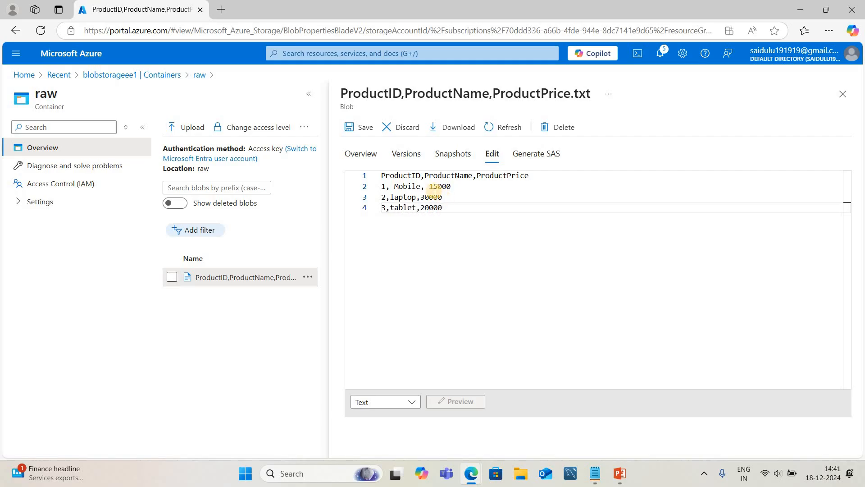
{"action": "left_click", "coordinate": [437, 187]}
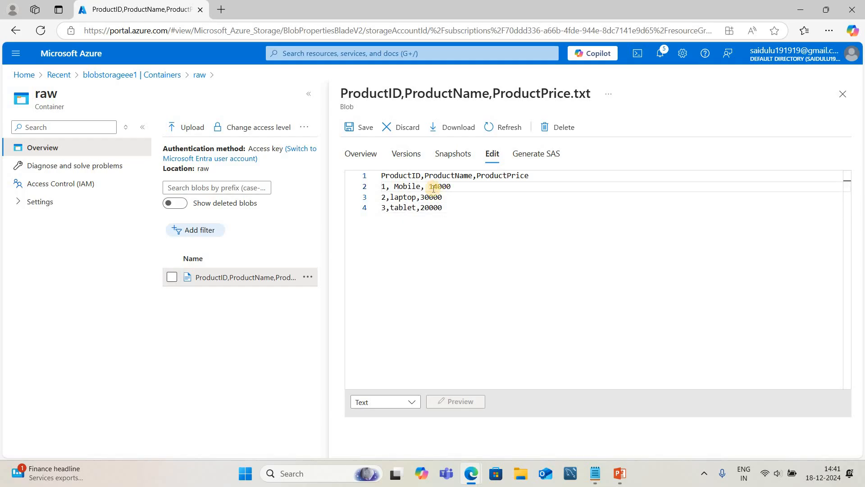
{"action": "left_click", "coordinate": [429, 197]}
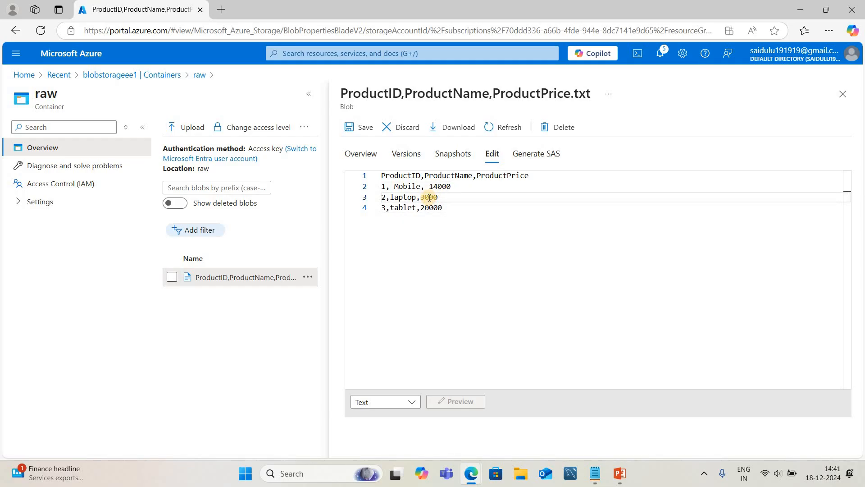
{"action": "left_click", "coordinate": [360, 128]}
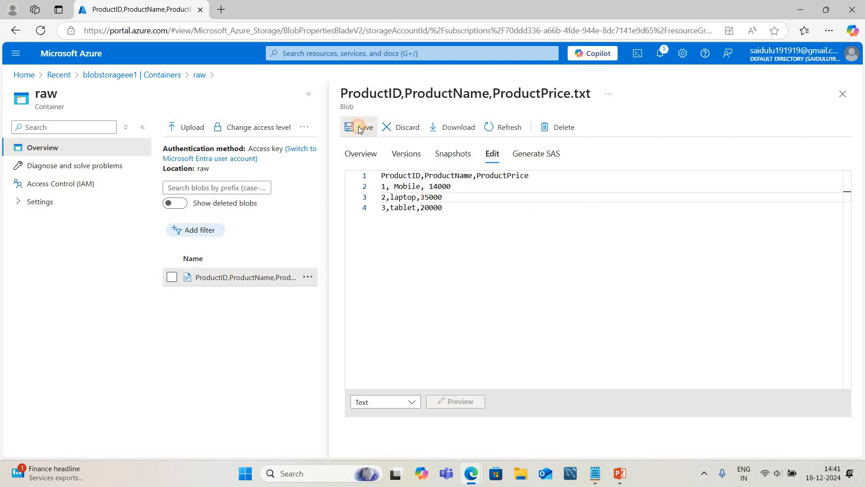
{"action": "left_click", "coordinate": [840, 103]}
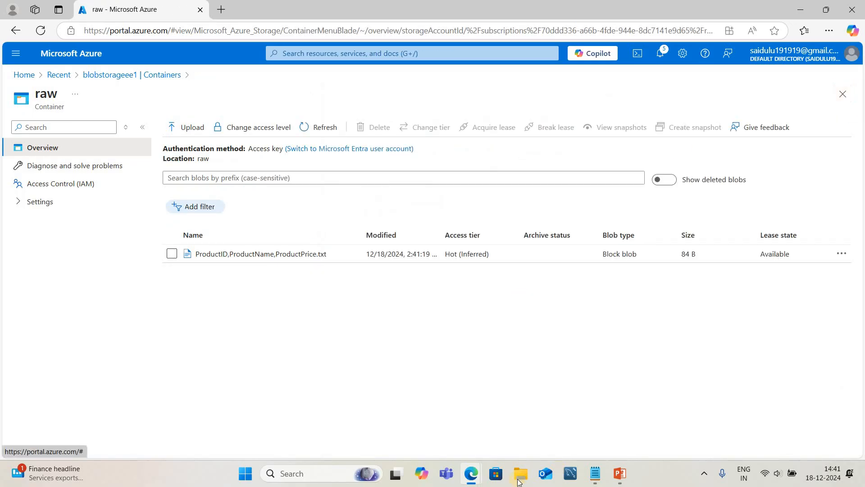
Return to pipeline1 in Data Factory, run it again in debug mode and refresh the run status
{"action": "mouse_move", "coordinate": [473, 480]}
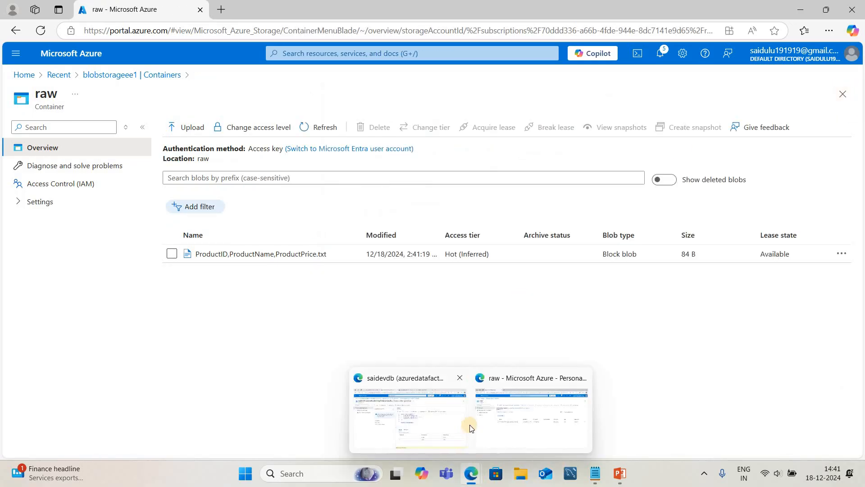
{"action": "left_click", "coordinate": [517, 424]}
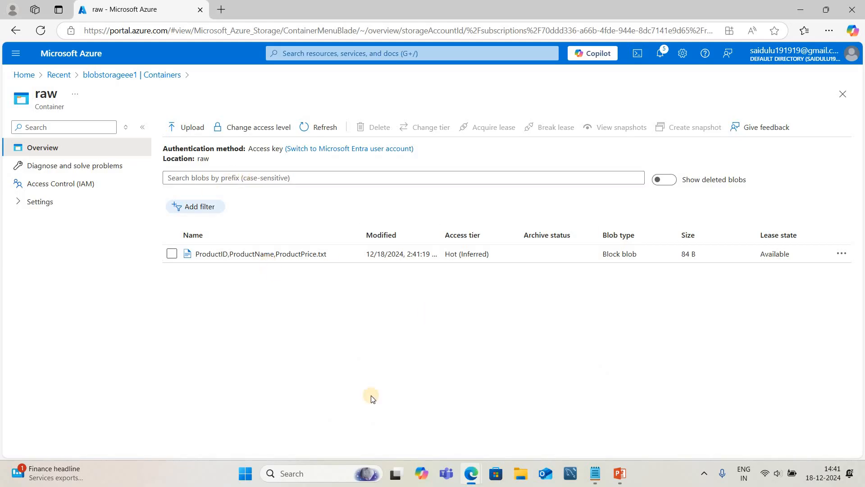
{"action": "mouse_move", "coordinate": [475, 481]}
{"action": "left_click", "coordinate": [414, 419]}
{"action": "left_click", "coordinate": [395, 10]}
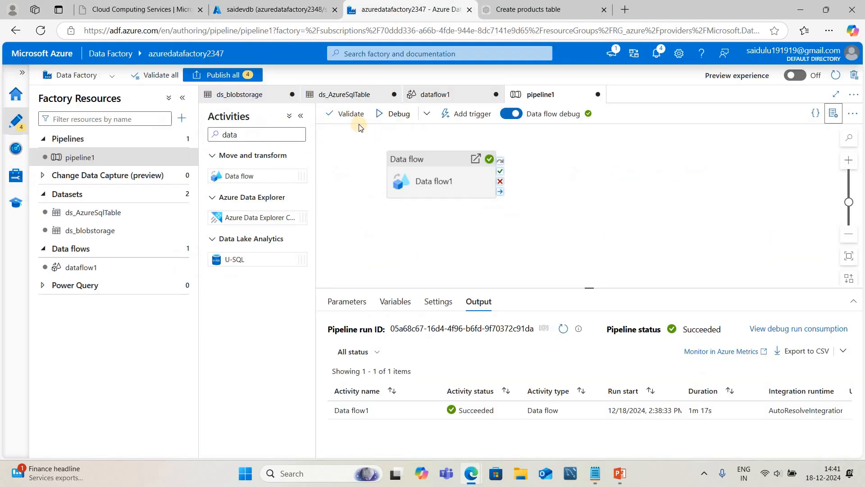
{"action": "left_click", "coordinate": [389, 121]}
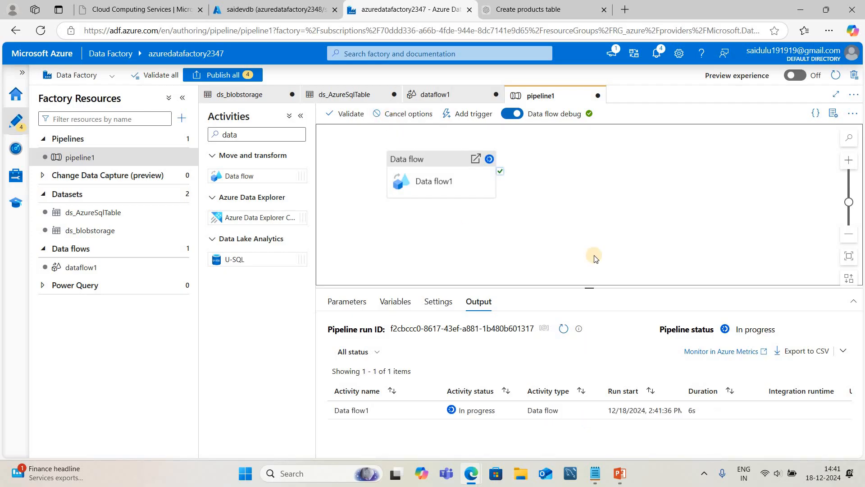
{"action": "left_click", "coordinate": [564, 328]}
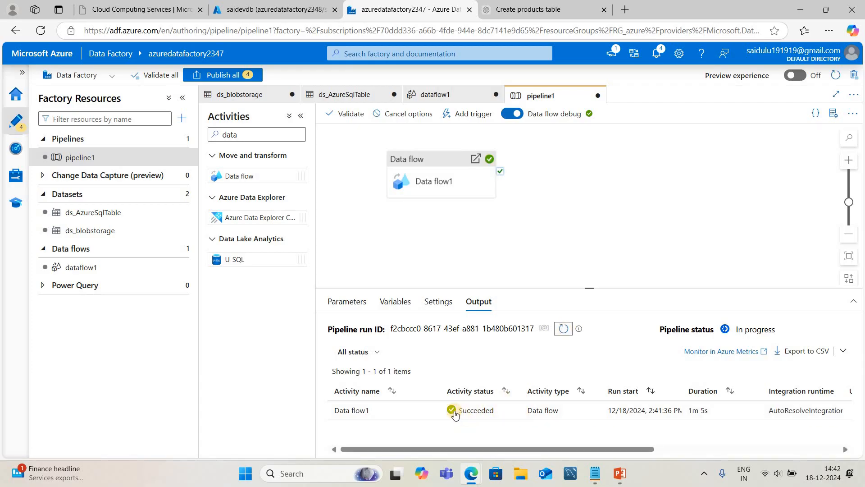
Rerun the SELECT * FROM products statement on saidevdb to check the upserted rows
{"action": "left_click", "coordinate": [270, 9]}
{"action": "left_click", "coordinate": [460, 256]}
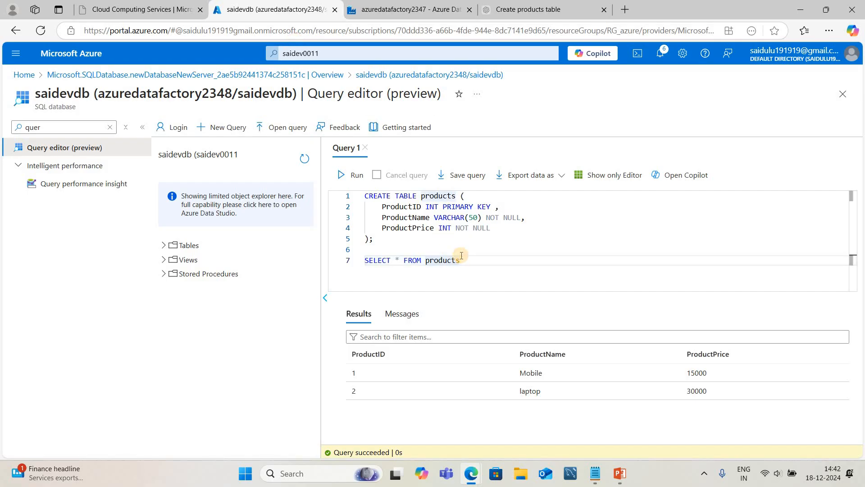
{"action": "left_click", "coordinate": [366, 260], "text": "shift"}
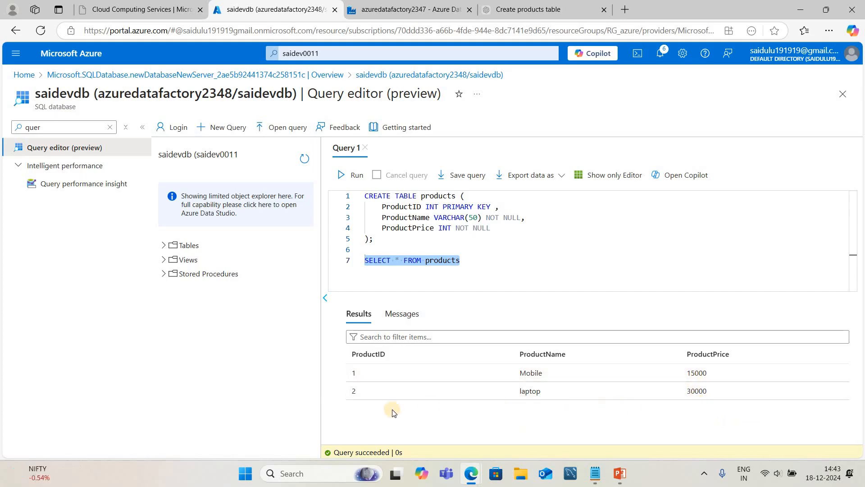
{"action": "left_click", "coordinate": [357, 176]}
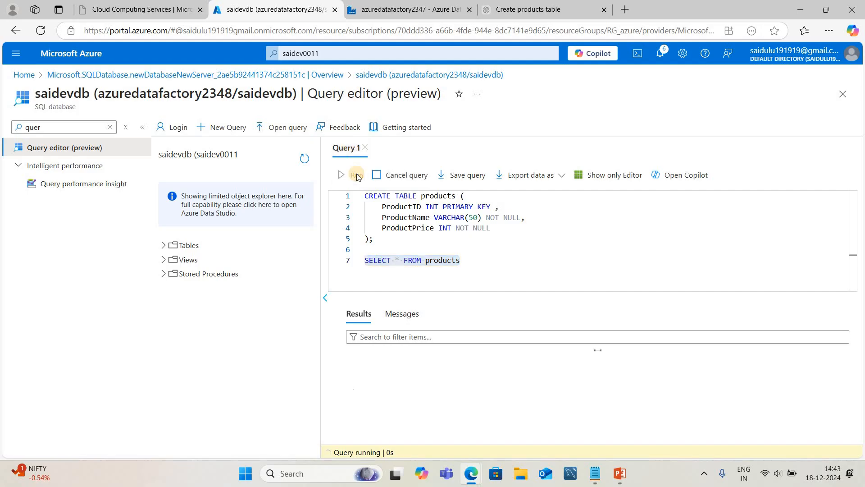